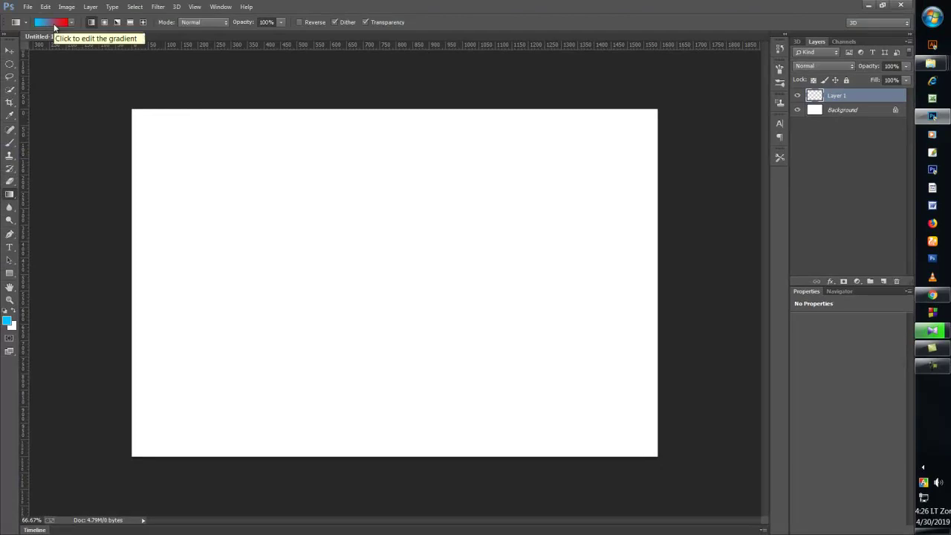
- Edit the gold preset gradient with a light grey left stop and the midpoint at 65%
click(54, 23)
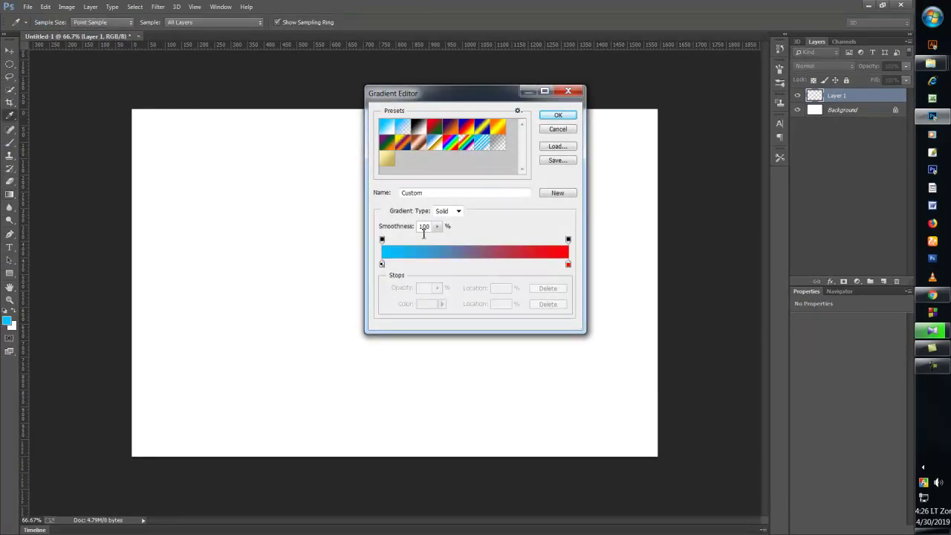
click(387, 159)
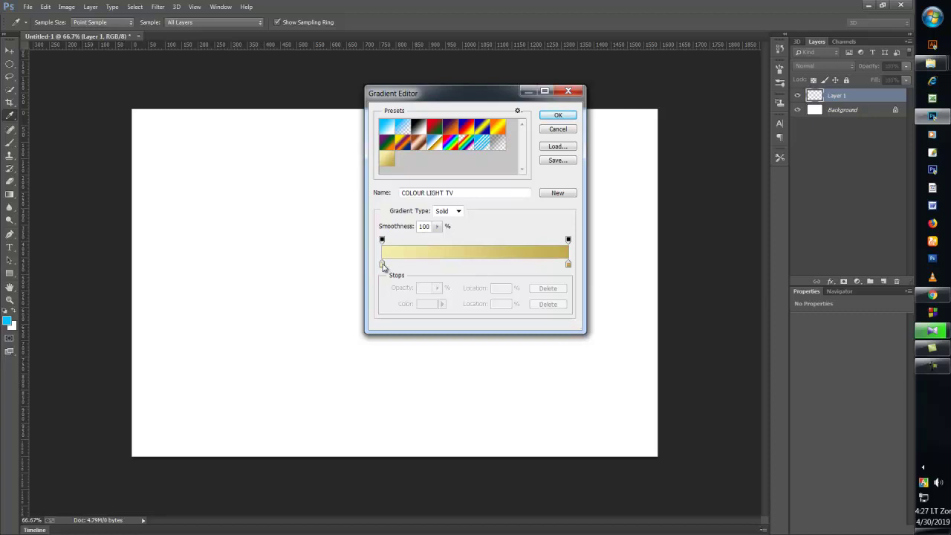
double_click(382, 265)
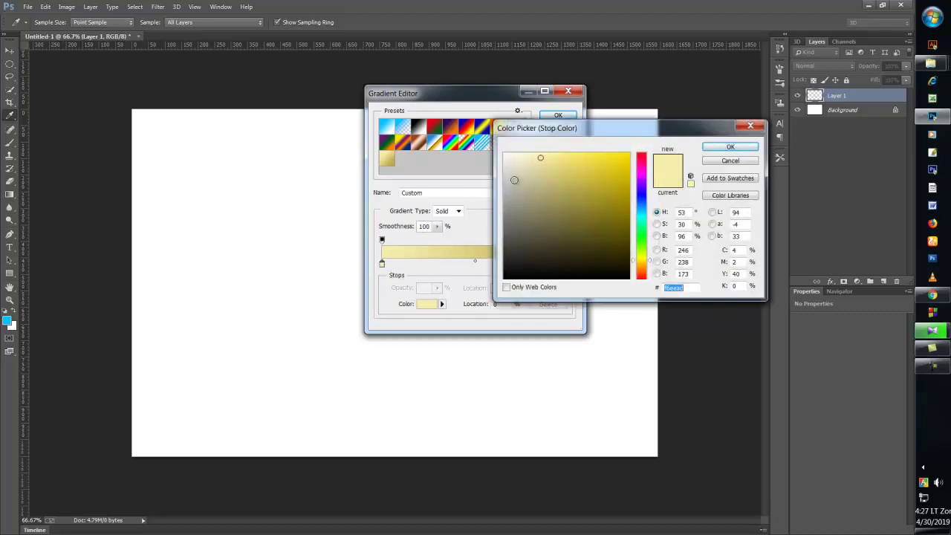
drag(514, 180, 505, 174)
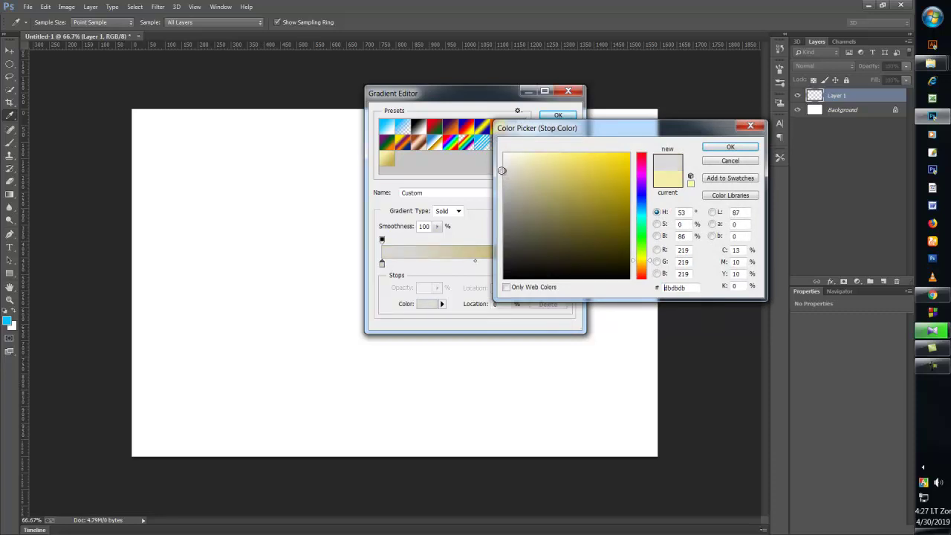
click(730, 147)
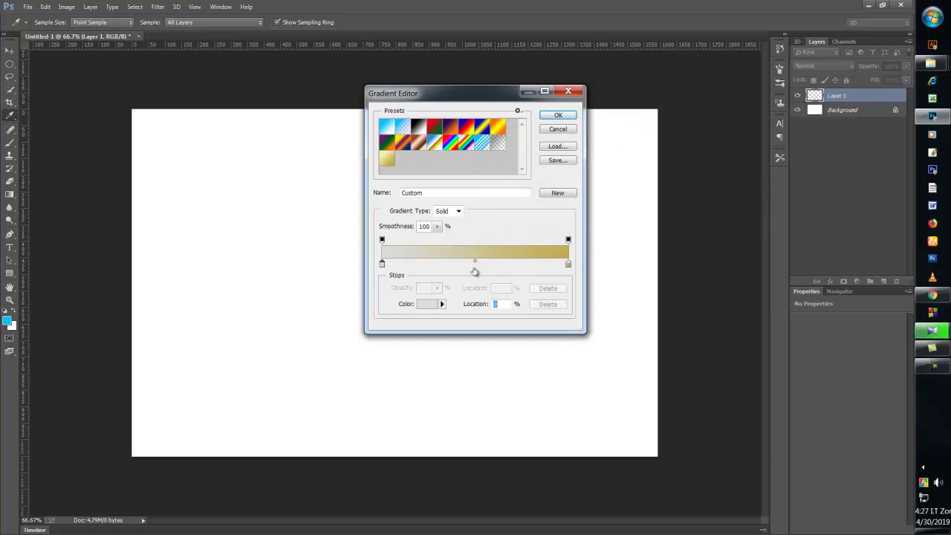
drag(476, 263, 532, 265)
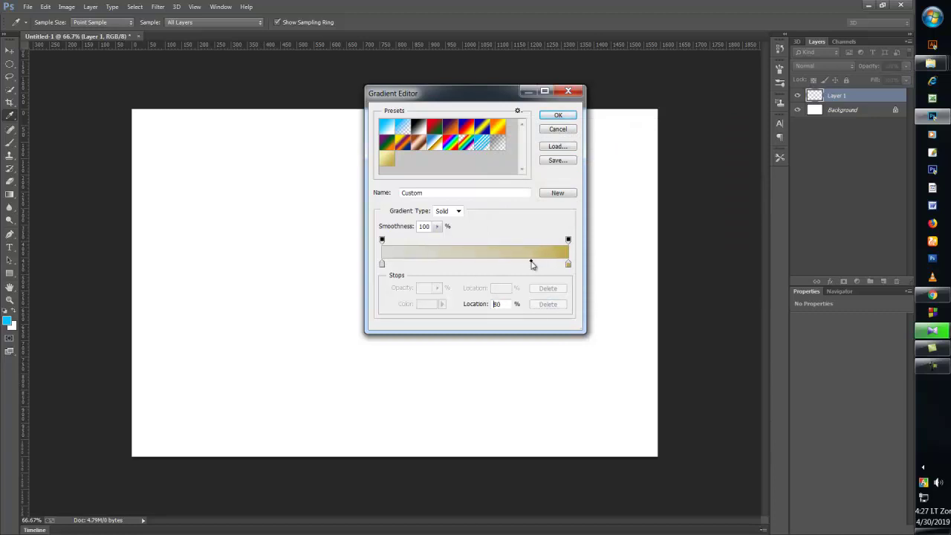
key(Return)
- Fill Layer 1 top to bottom with the grey-to-white gradient, keeping the white band low
drag(413, 153, 404, 438)
key(ctrl+z)
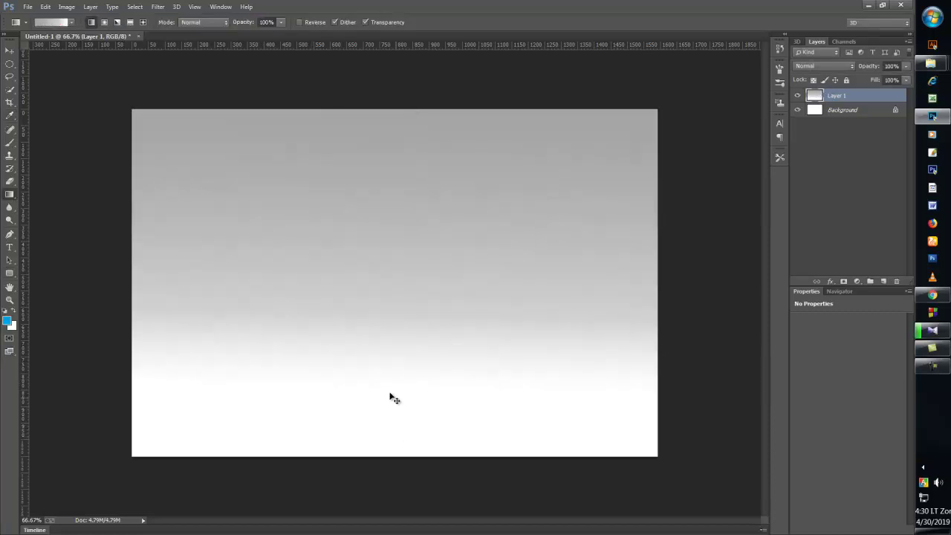
drag(373, 149, 371, 401)
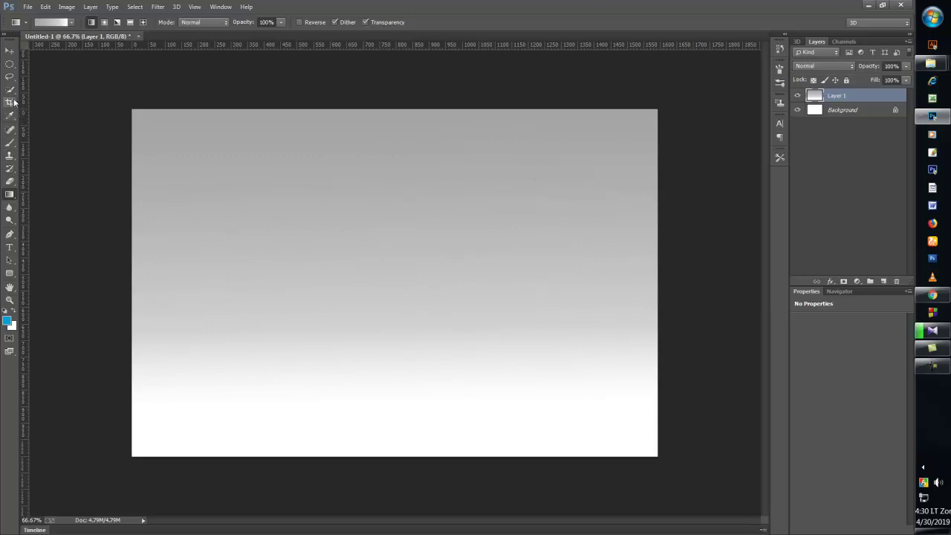
right_click(13, 66)
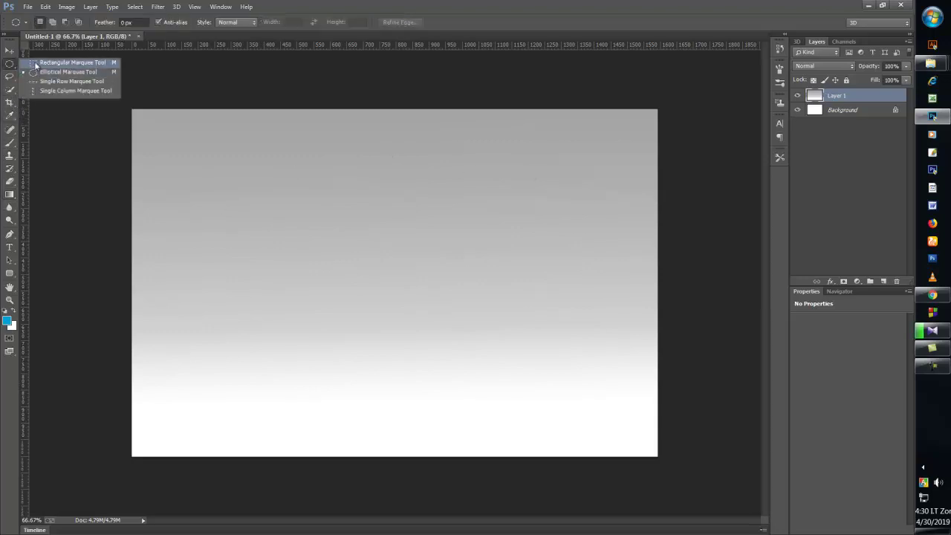
- Select an upright rectangle in the canvas centre and add a new Layer 2
click(36, 62)
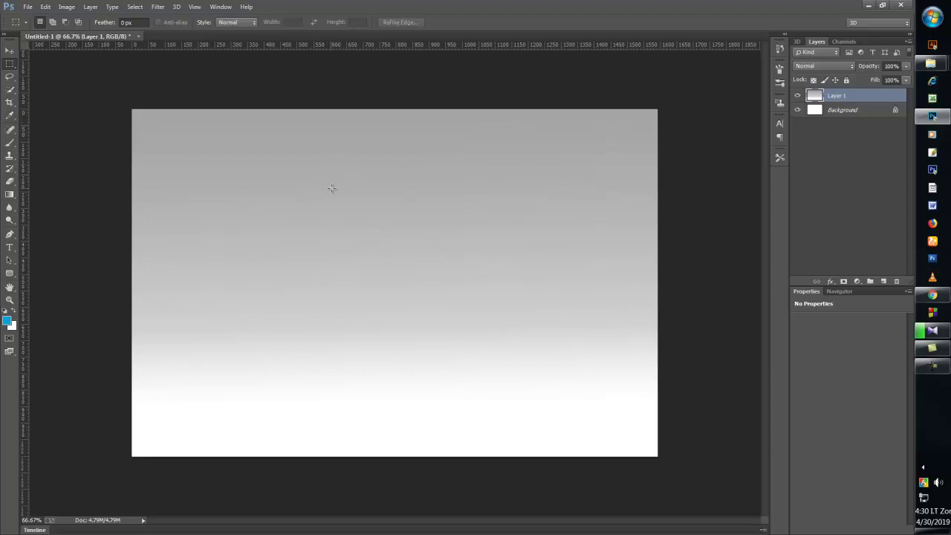
drag(337, 195, 489, 421)
click(882, 281)
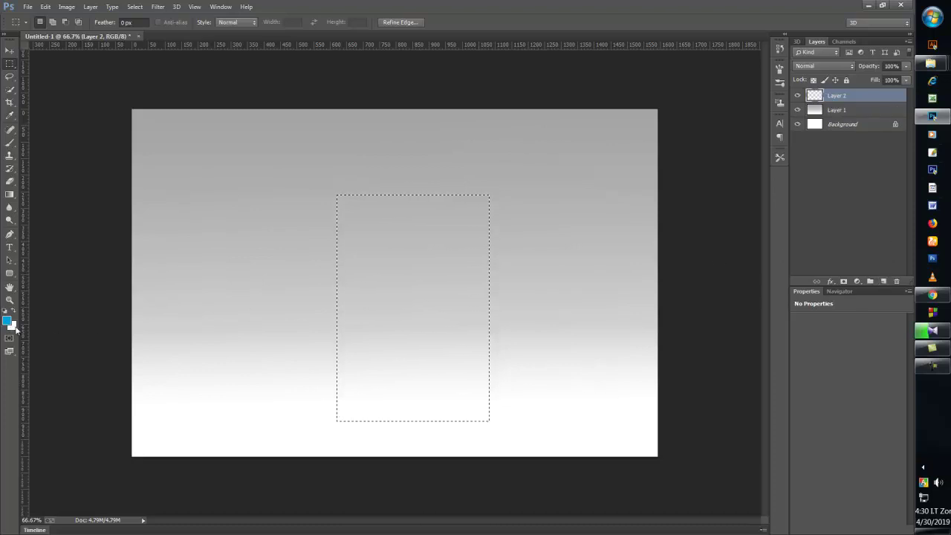
- Fill the rectangular selection with light grey, then deselect it
click(11, 326)
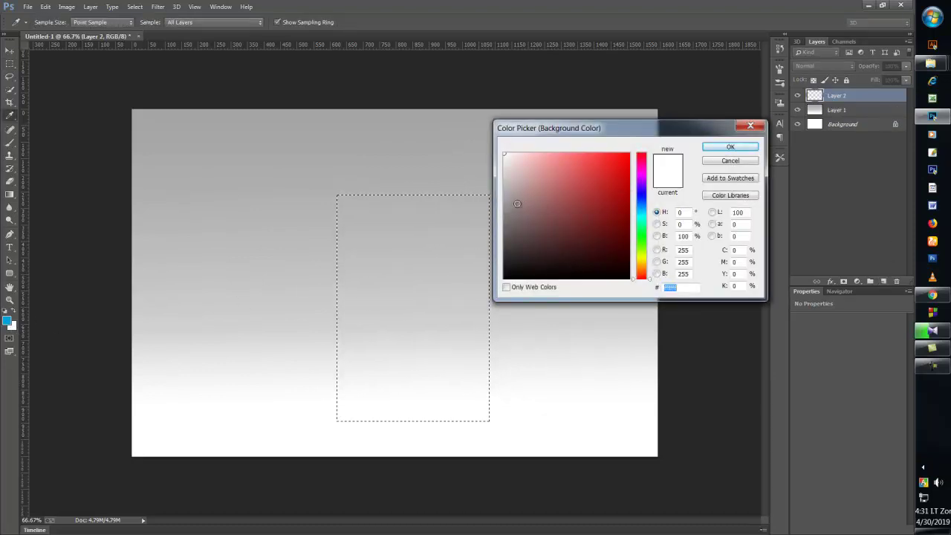
drag(517, 203, 500, 176)
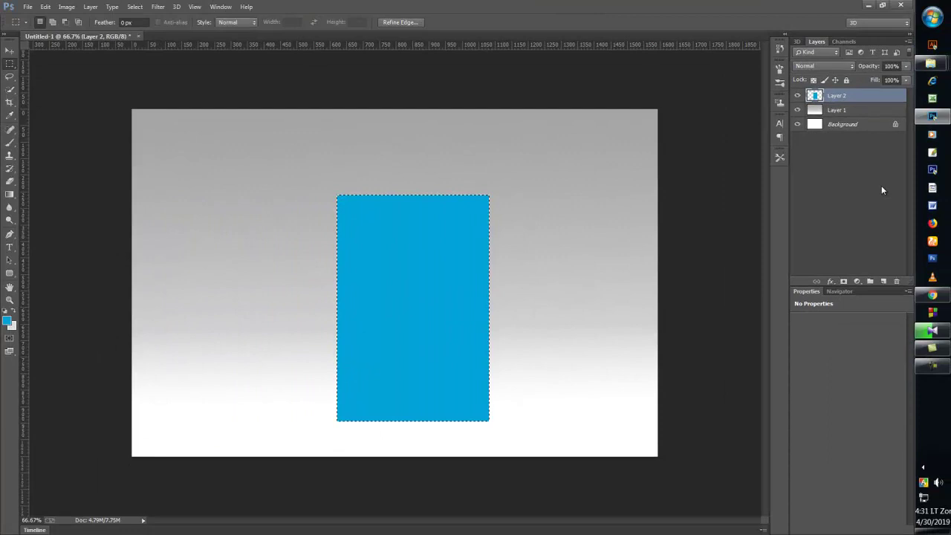
key(ctrl+z)
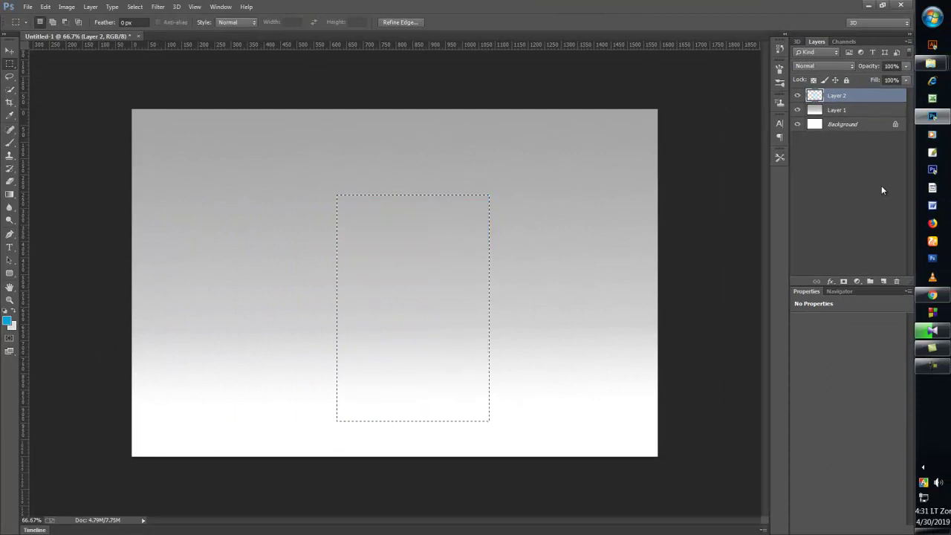
key(ctrl+BackSpace)
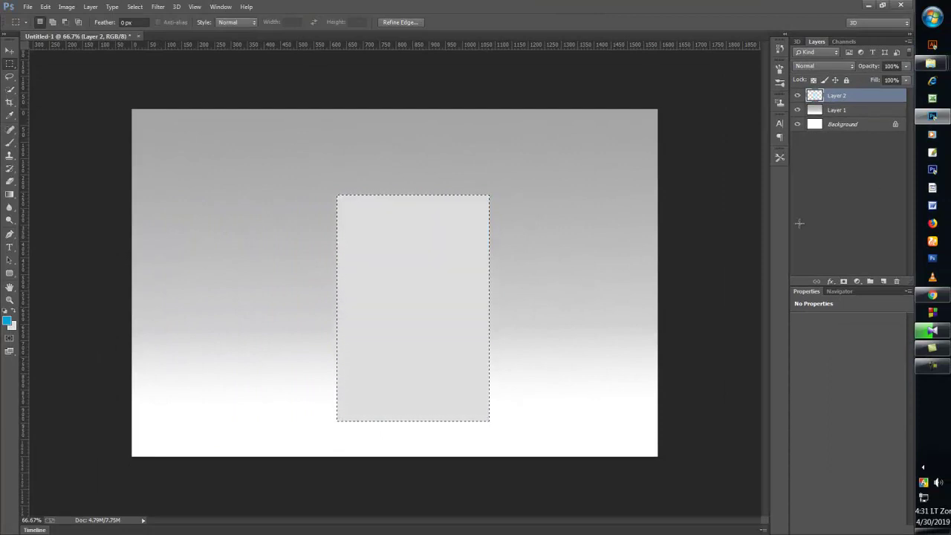
click(134, 7)
click(147, 30)
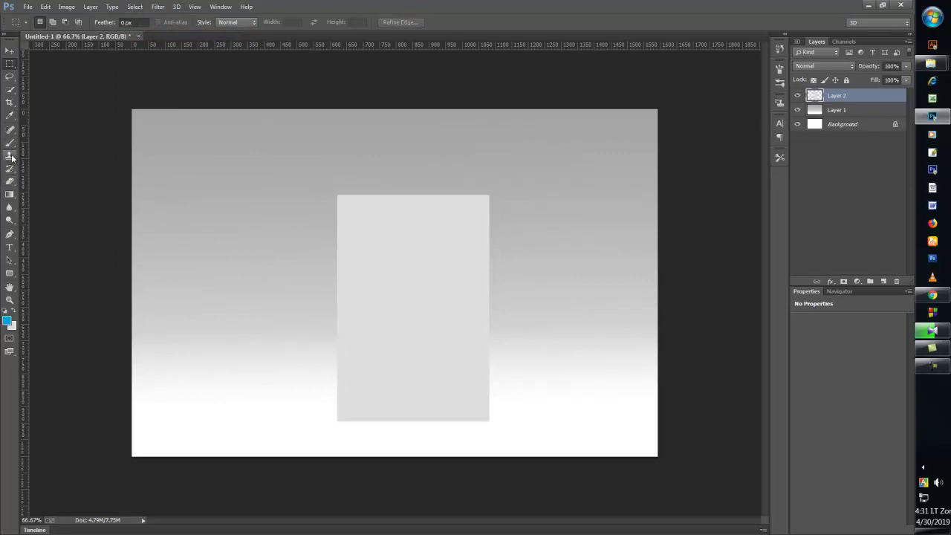
- Place guides on the rectangle's left and right edges and round the card's corners with a path
click(10, 234)
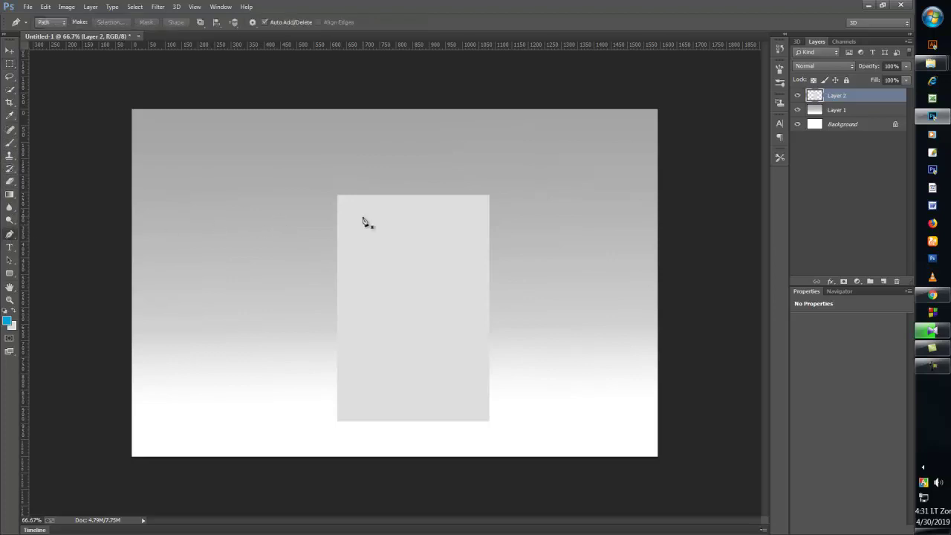
drag(21, 191, 337, 212)
drag(24, 266, 505, 299)
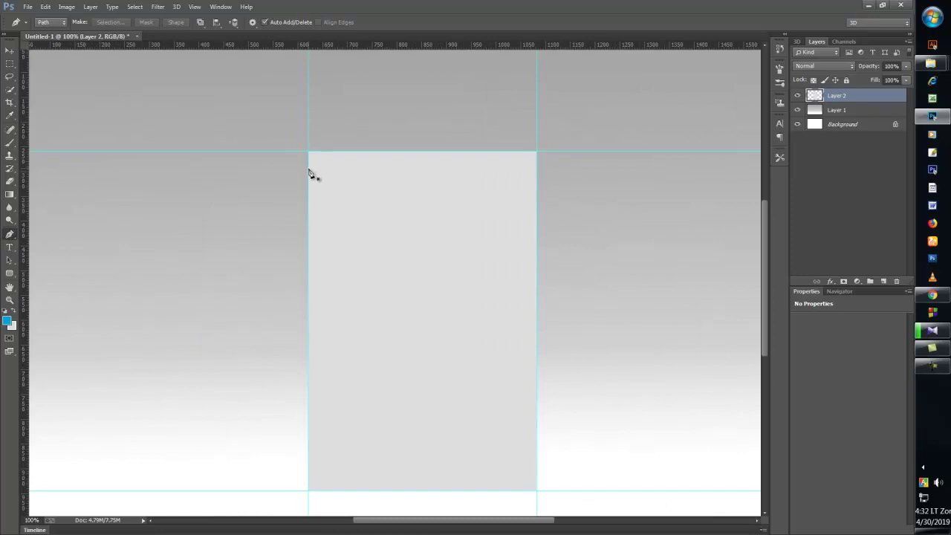
click(308, 170)
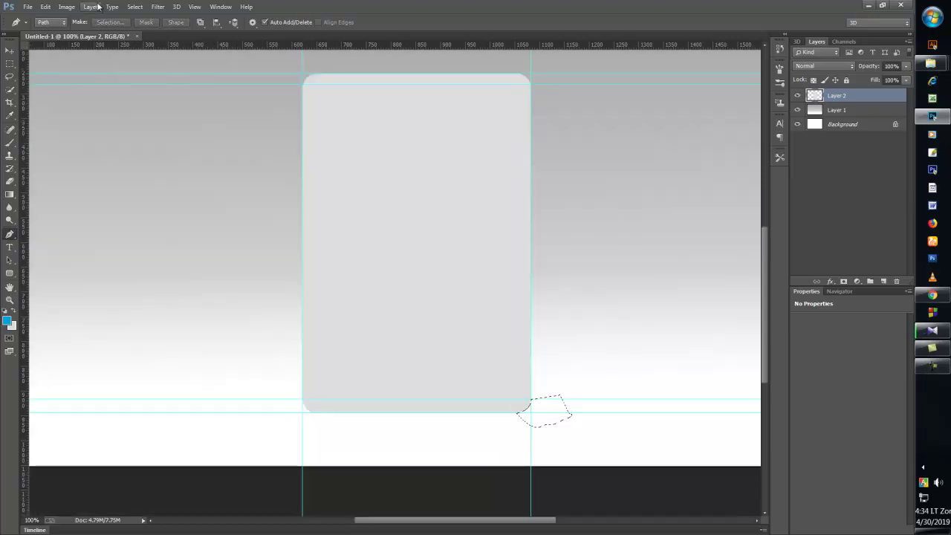
click(119, 8)
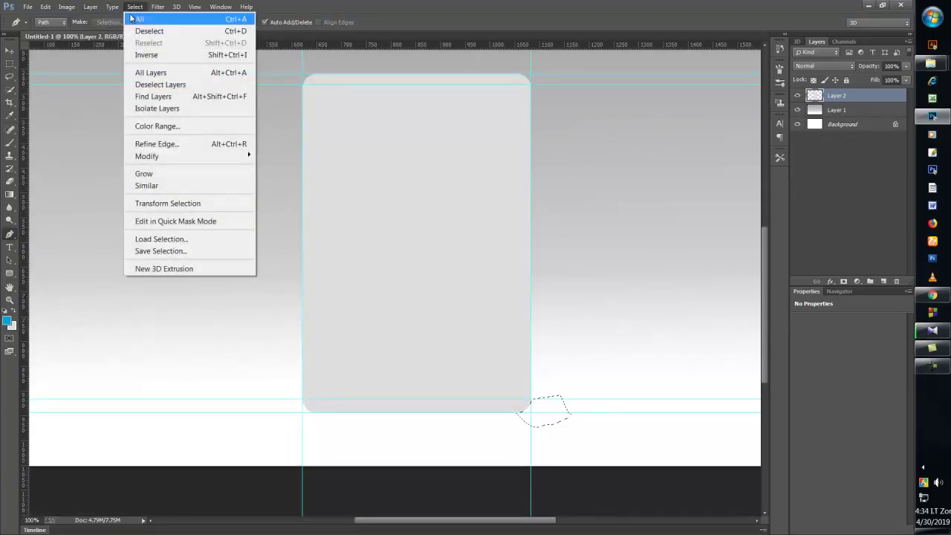
click(138, 29)
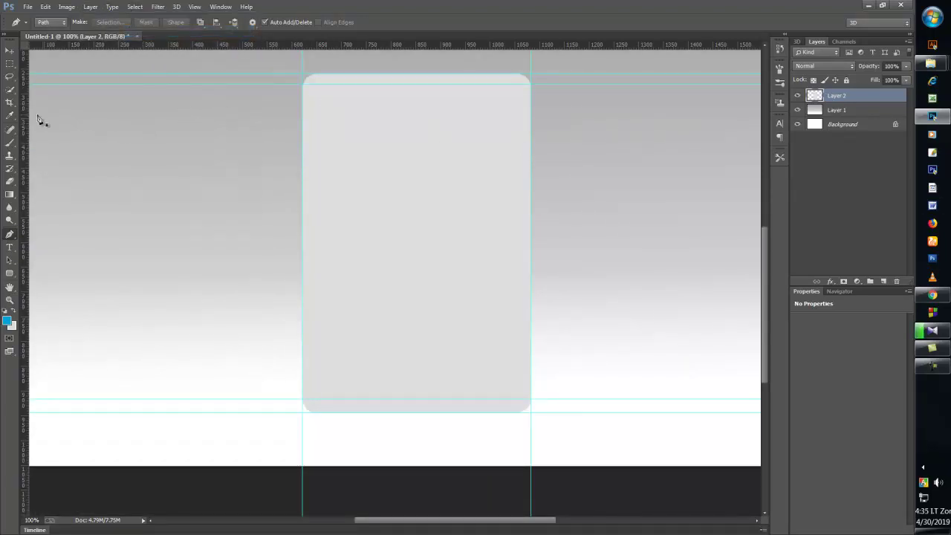
click(10, 66)
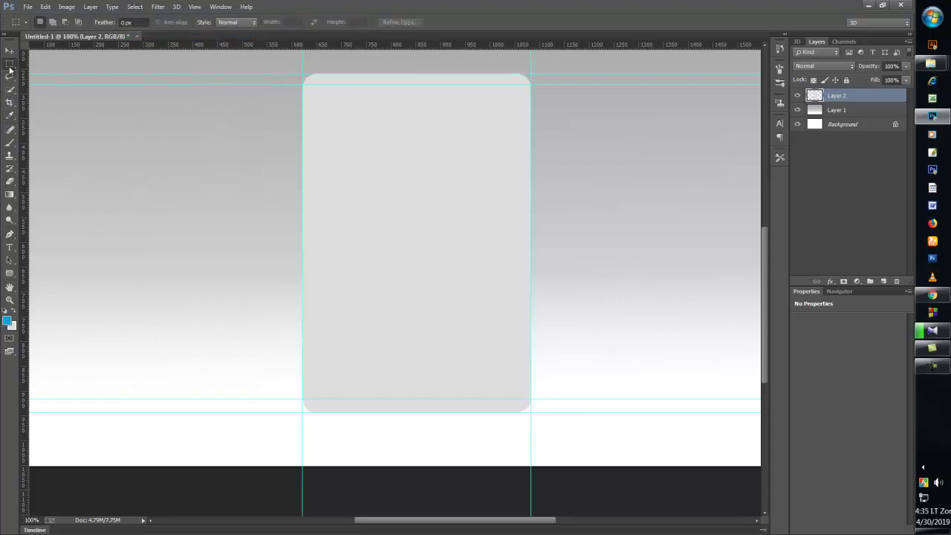
- Draw a small circular selection on the card's upper left and open passportsize.jpg
drag(14, 67, 29, 71)
drag(346, 163, 399, 220)
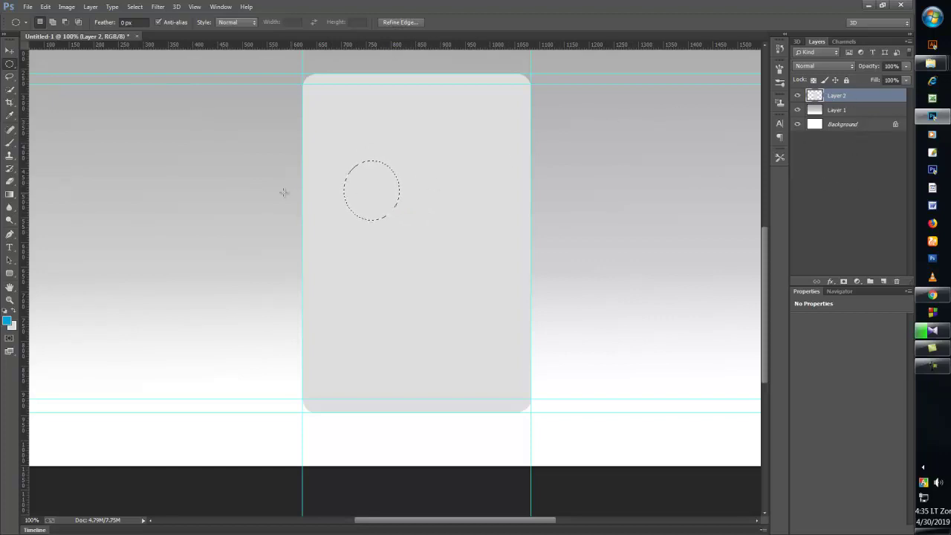
click(28, 7)
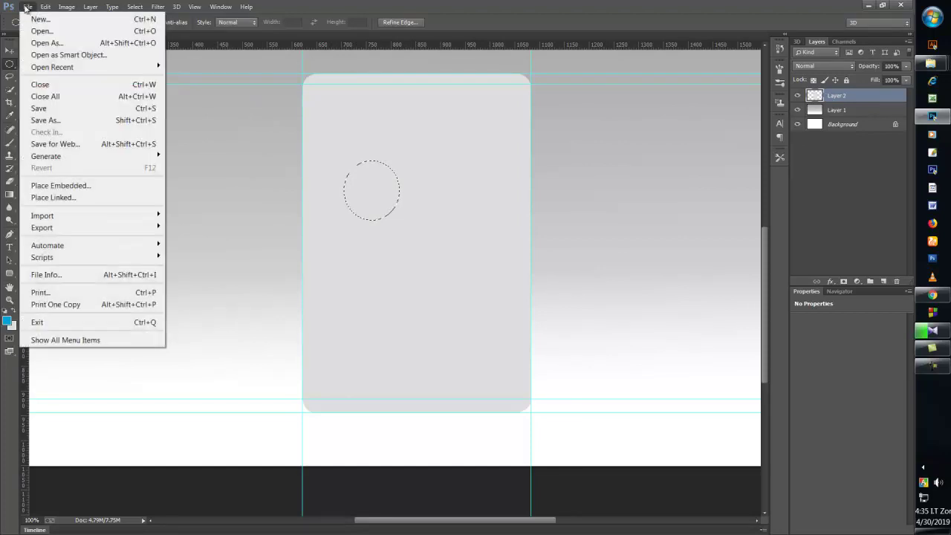
click(38, 30)
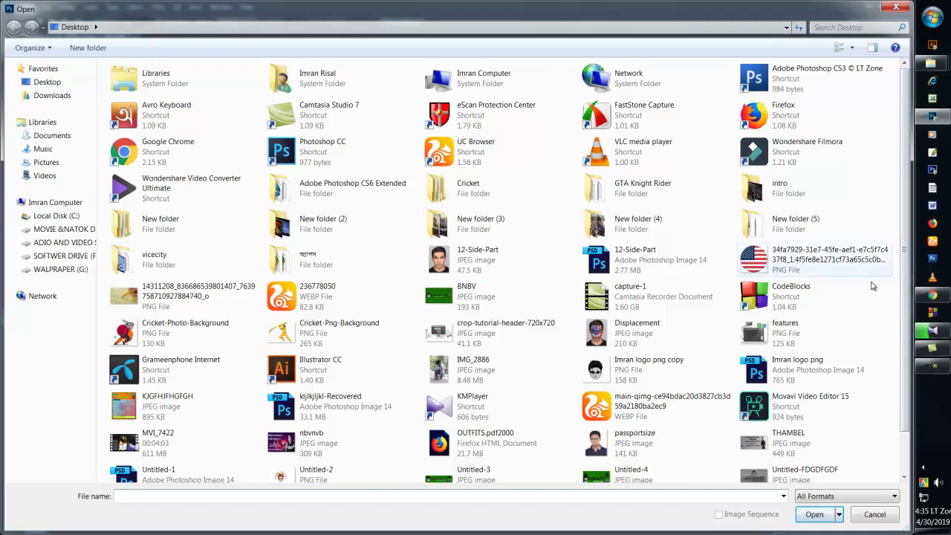
click(638, 442)
click(811, 514)
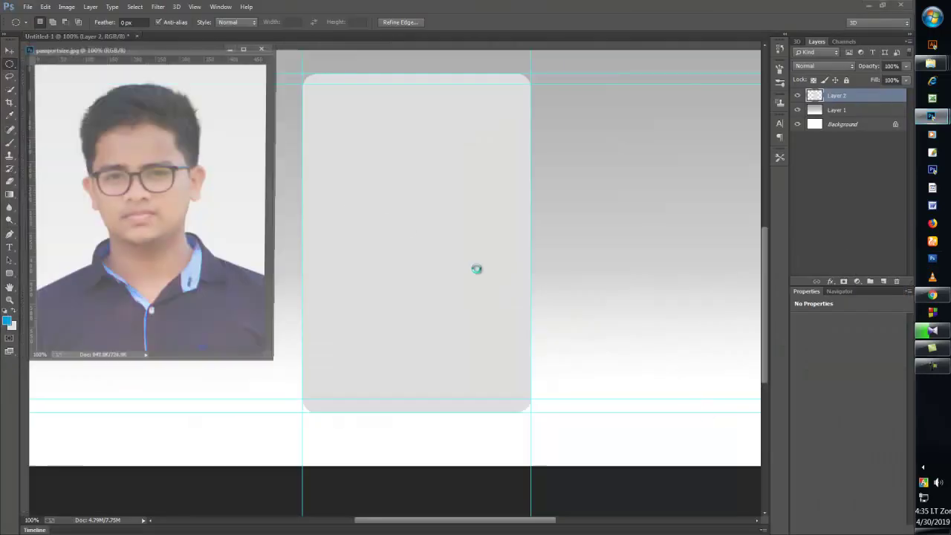
- Bring the portrait photo onto the card as Layer 3, clipped to the circle
mouse_move(120, 191)
mouse_down()
mouse_move(250, 215)
mouse_move(347, 178)
mouse_move(121, 174)
mouse_up()
click(10, 50)
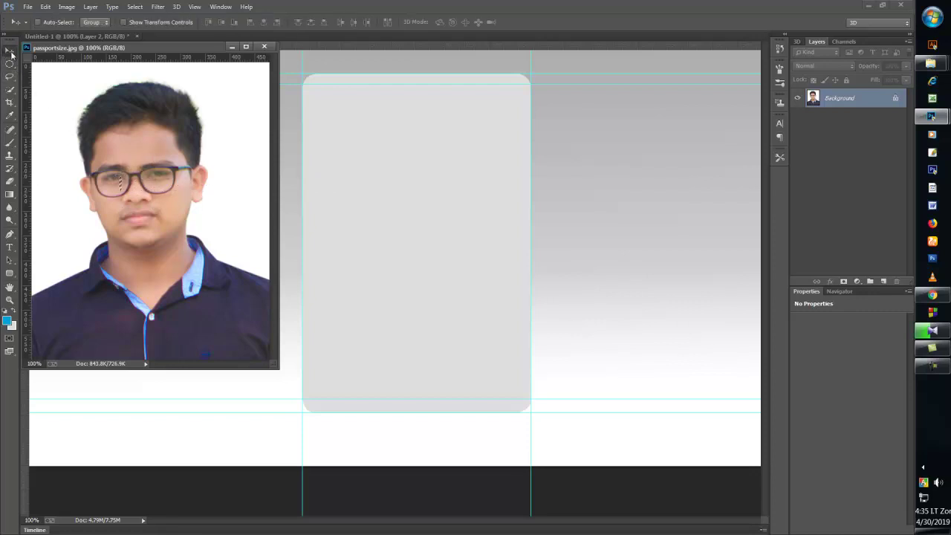
click(133, 7)
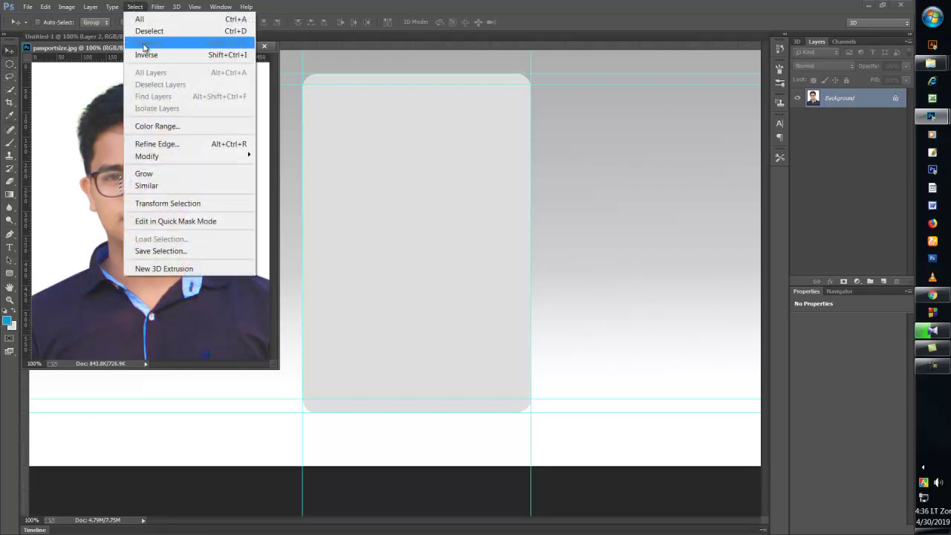
click(145, 30)
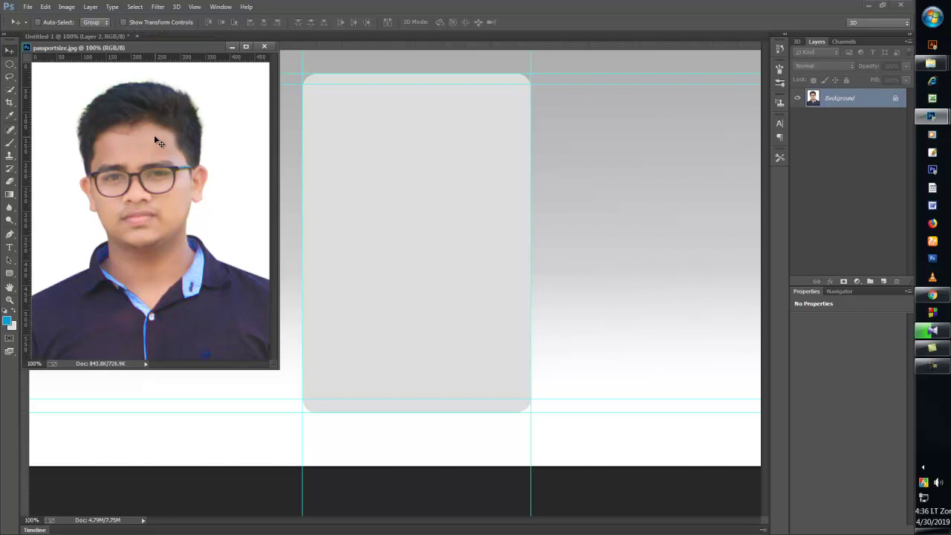
drag(151, 139, 348, 180)
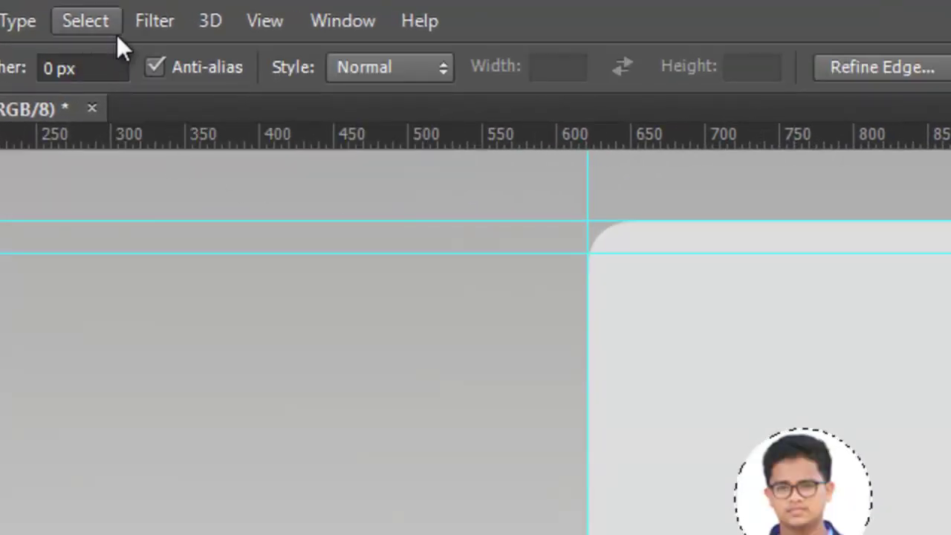
click(104, 24)
click(105, 91)
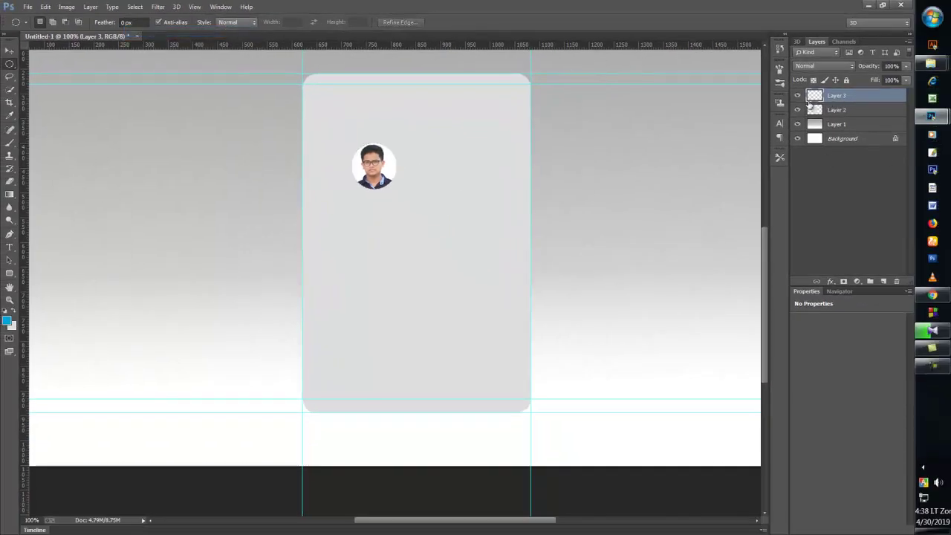
- Nudge the circular portrait on Layer 3 a pixel or two lower on the card
click(9, 50)
right_click(378, 169)
click(379, 168)
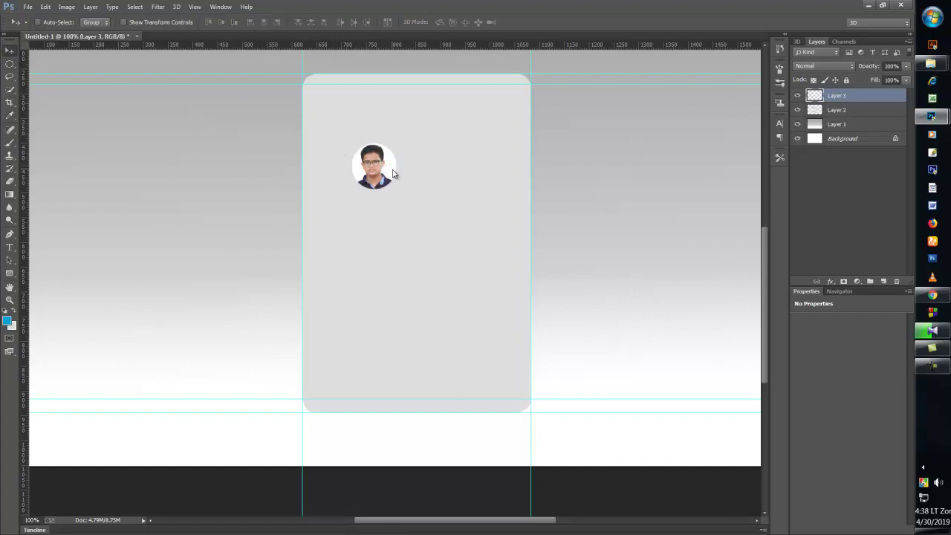
key(Down)
key(Down)
key(Down)
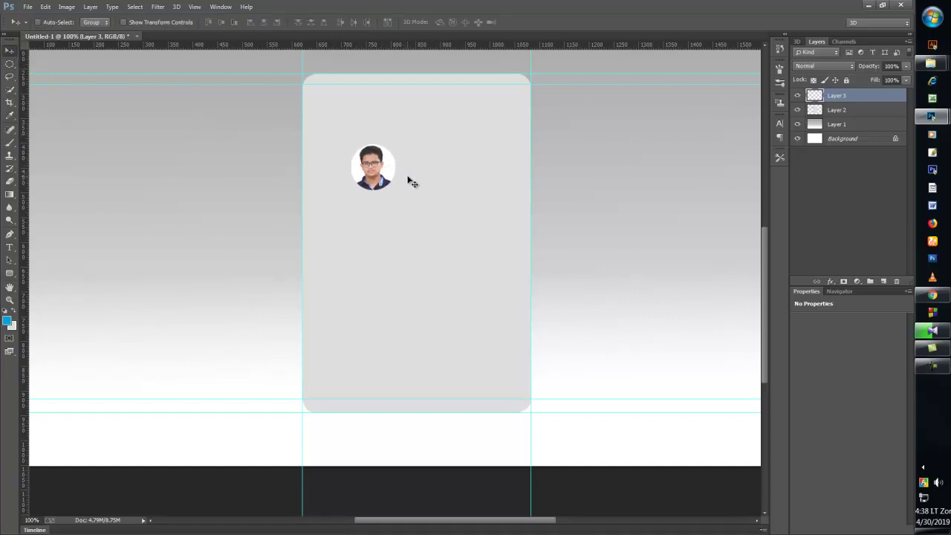
key(Right)
key(Down)
key(Down)
key(Down)
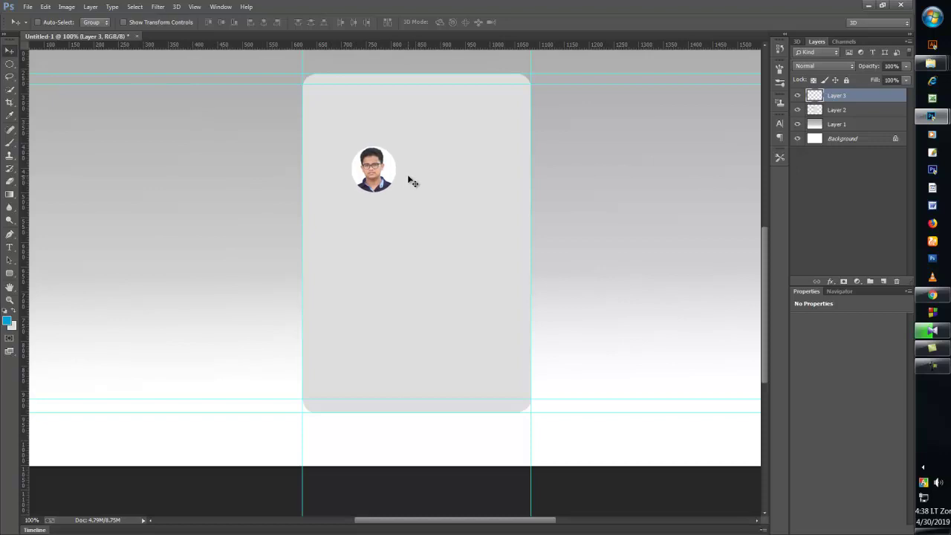
key(Up)
- Try the Elliptical Marquee and Rounded Rectangle tools, then settle on the Pen tool
click(10, 65)
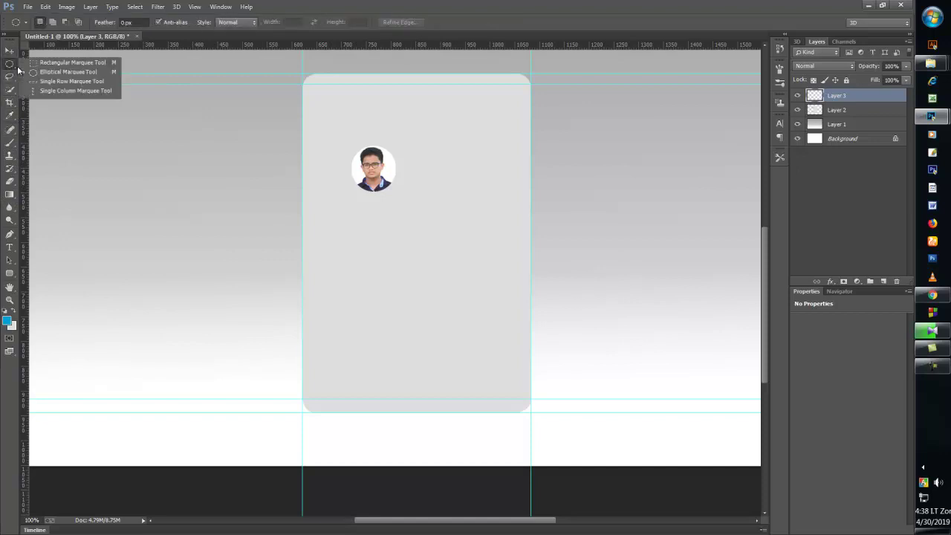
click(33, 72)
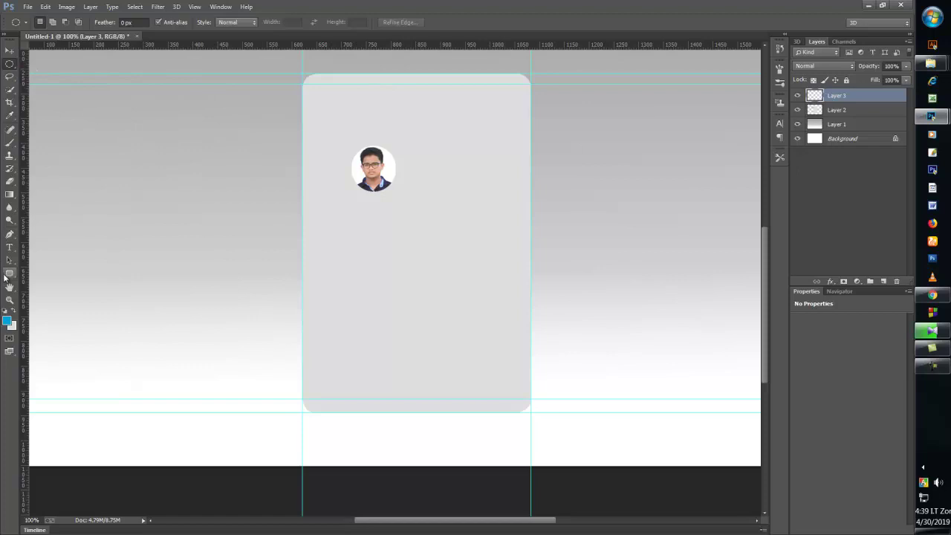
click(10, 273)
click(30, 282)
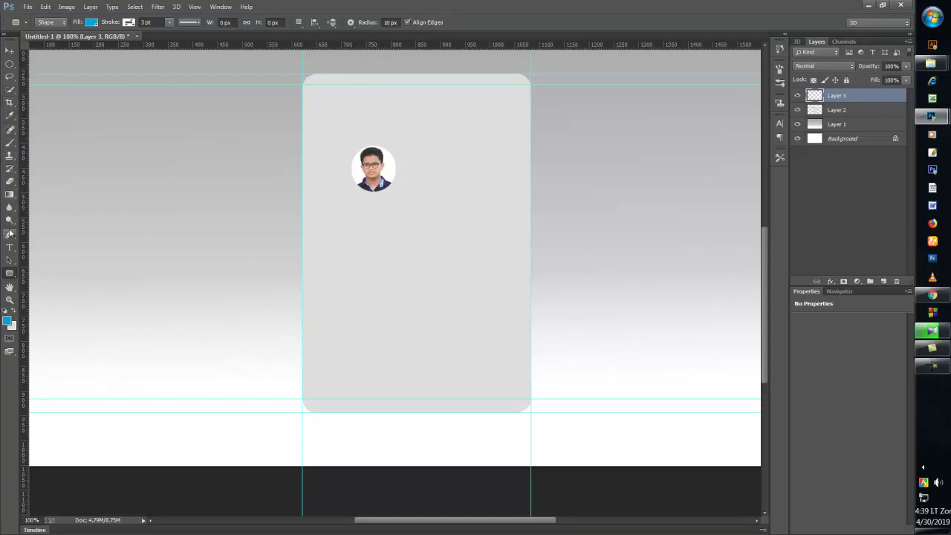
click(10, 234)
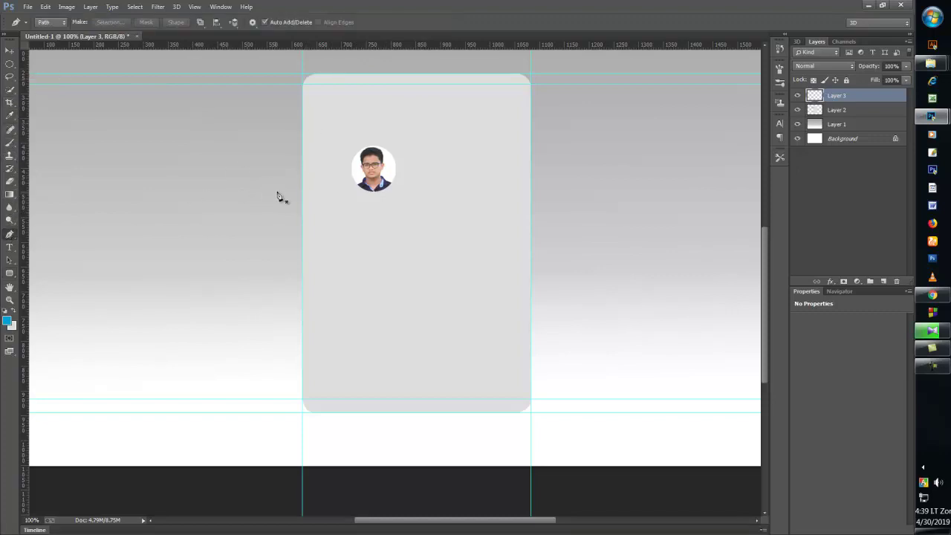
- Outline the wave header and define a light-blue-to-teal gradient with an extra colour stop
click(302, 152)
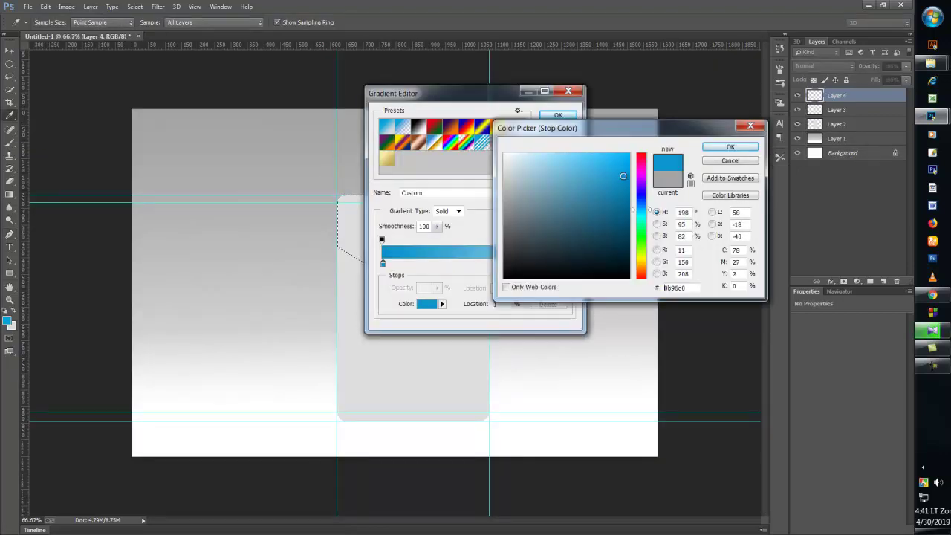
mouse_move(622, 175)
mouse_down()
mouse_move(622, 162)
mouse_move(600, 155)
mouse_up()
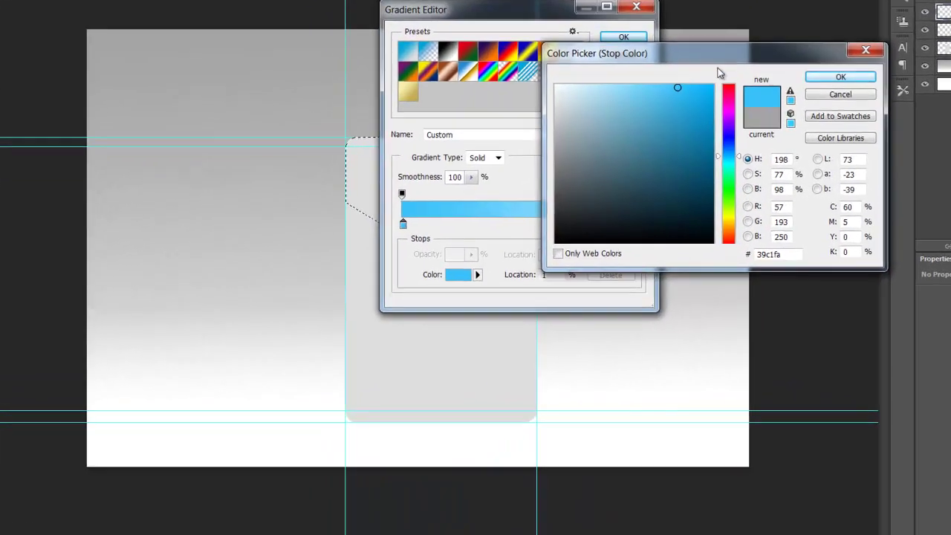
drag(623, 132, 451, 327)
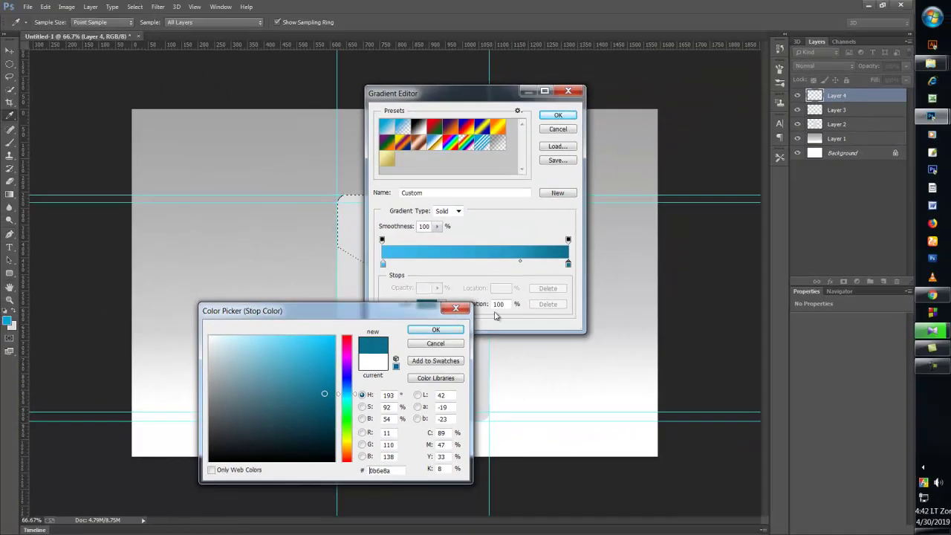
click(436, 329)
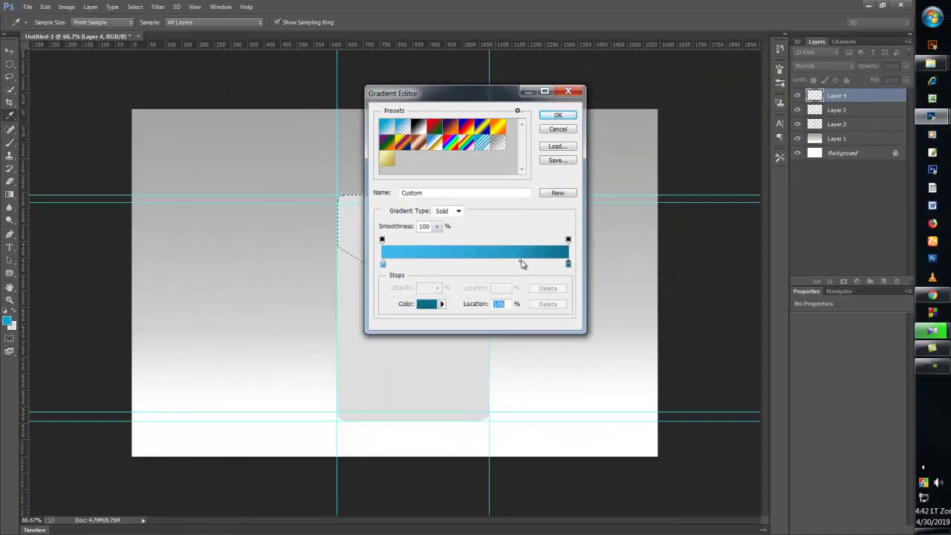
click(520, 263)
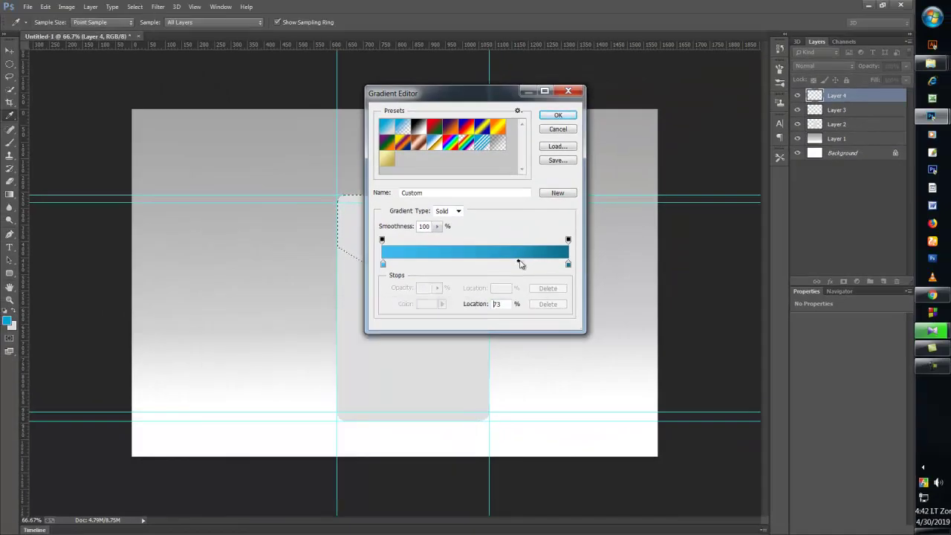
click(558, 117)
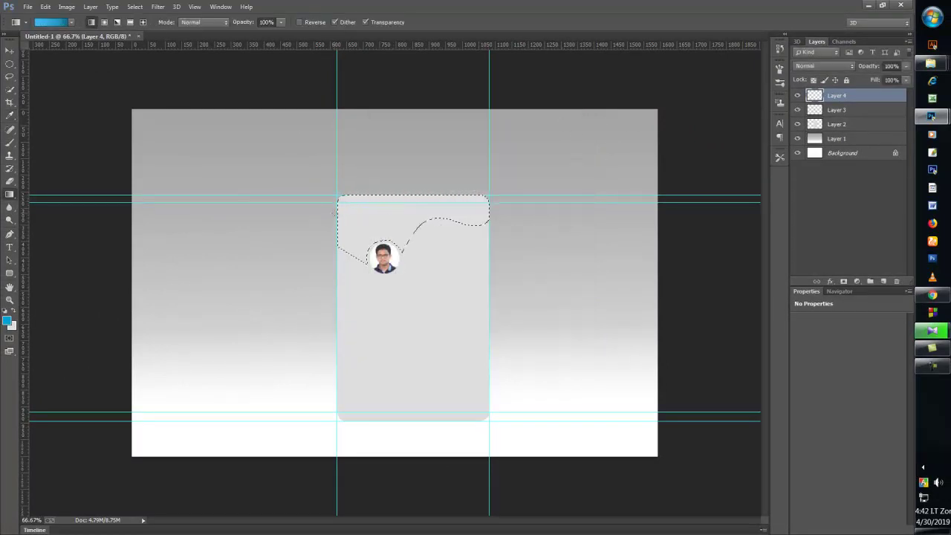
- Fill the wave selection with the blue-to-teal gradient and deselect it
drag(336, 213, 495, 222)
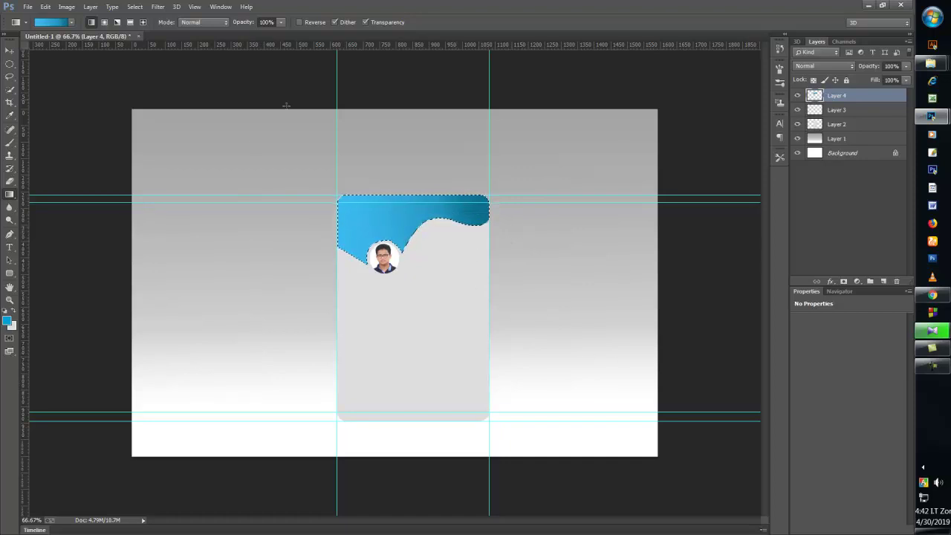
click(135, 7)
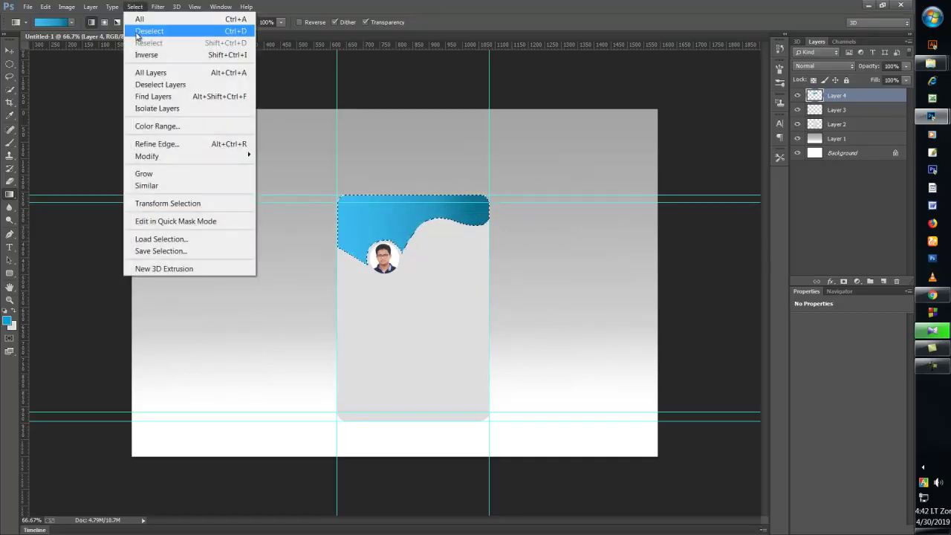
click(148, 31)
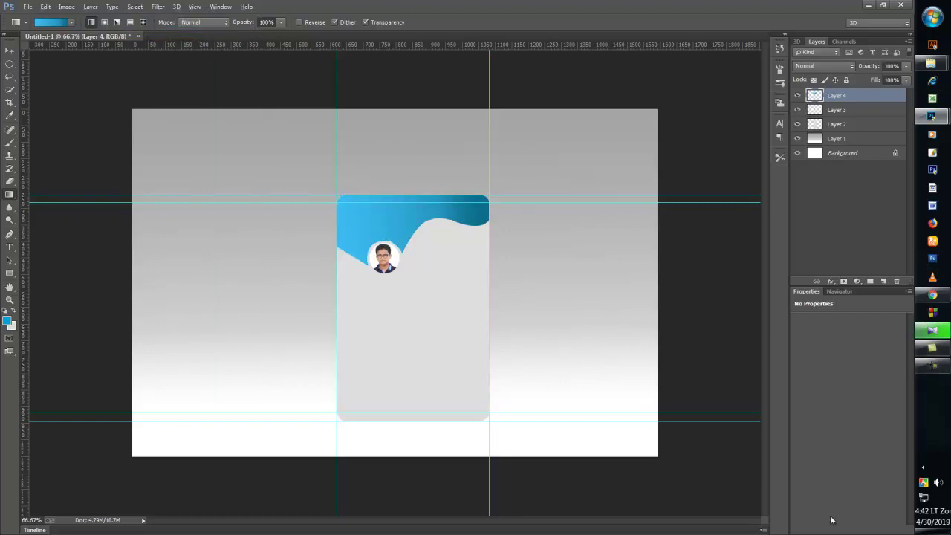
key(ctrl+minus)
key(ctrl+minus)
key(ctrl+minus)
key(ctrl+plus)
key(ctrl+plus)
key(ctrl+plus)
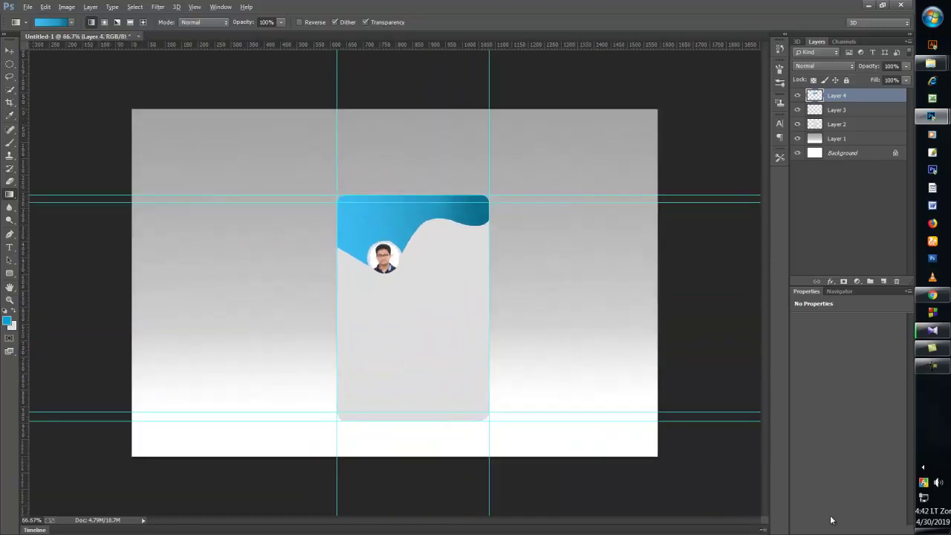
key(ctrl+plus)
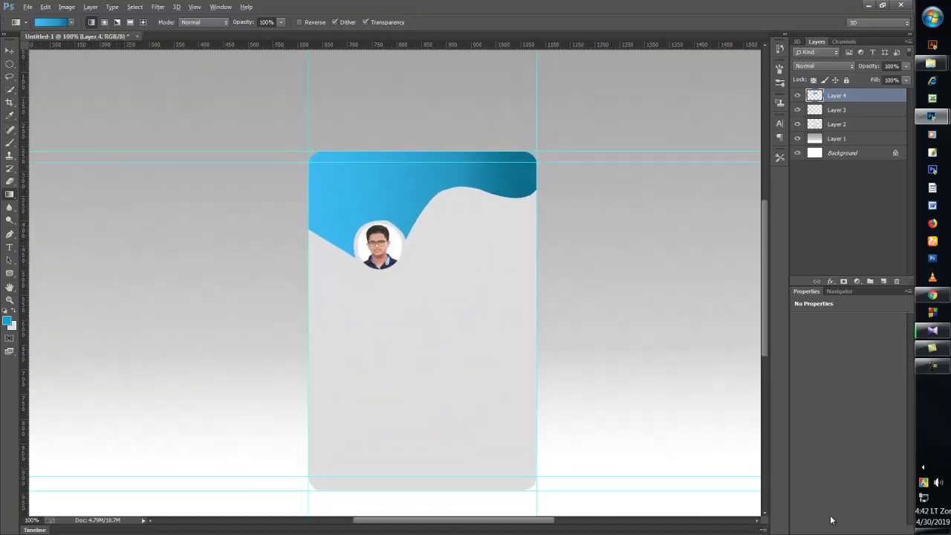
key(ctrl+minus)
key(ctrl+plus)
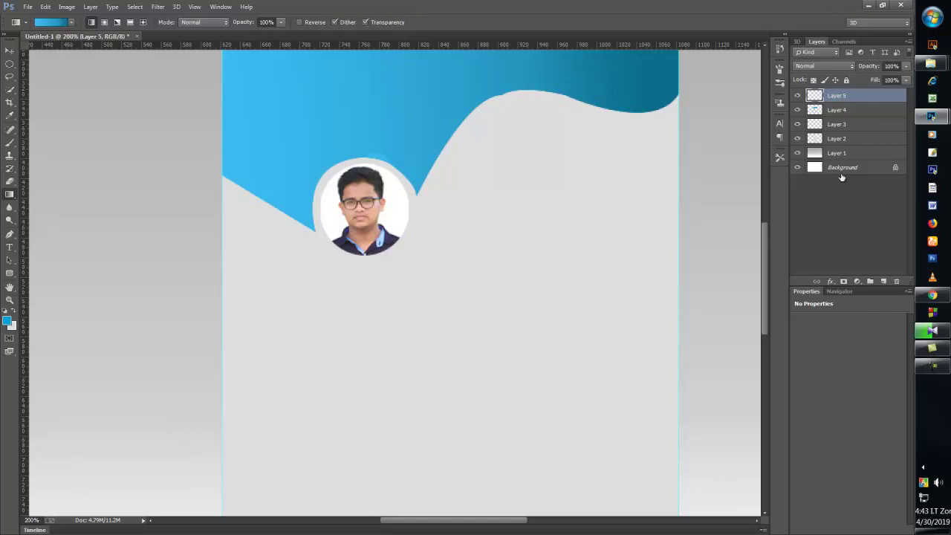
- Zoom in close on the wave header and portrait, bringing the card's top edge into view
key(ctrl+minus)
key(ctrl+minus)
key(ctrl+plus)
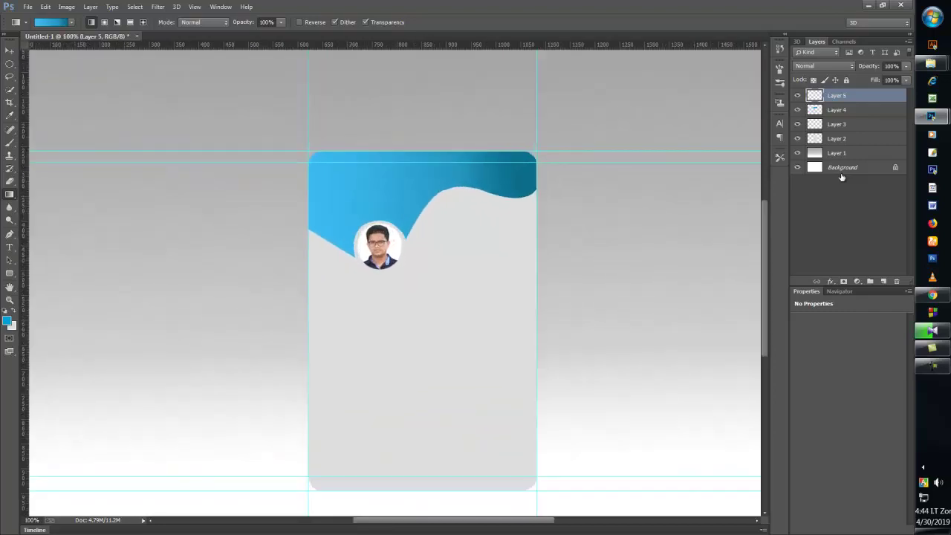
key(ctrl+minus)
key(ctrl+plus)
key(ctrl+minus)
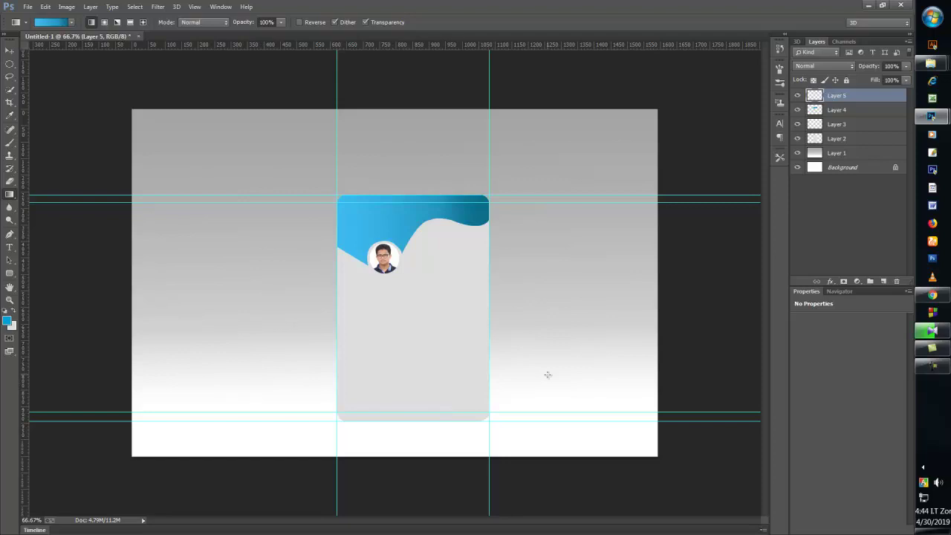
key(ctrl+minus)
key(ctrl+plus)
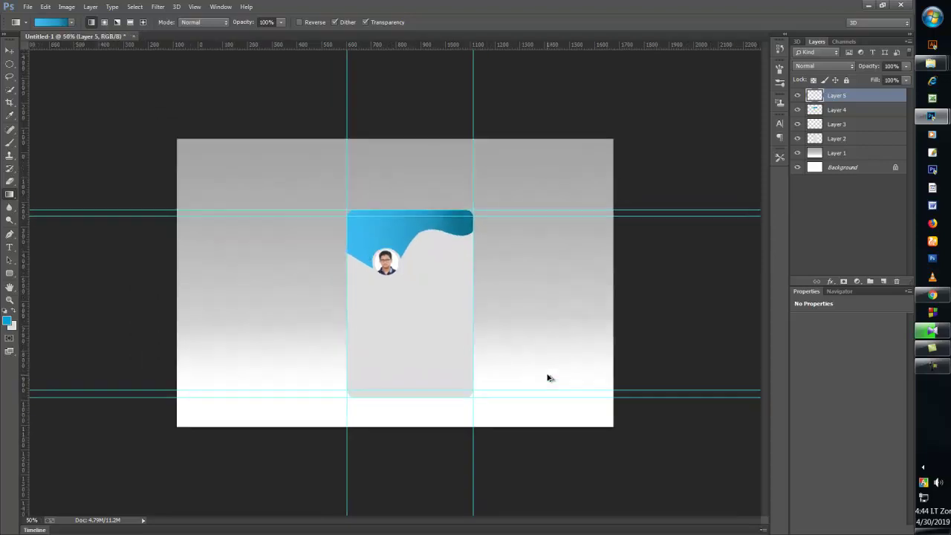
key(ctrl+plus)
key(ctrl+plus)
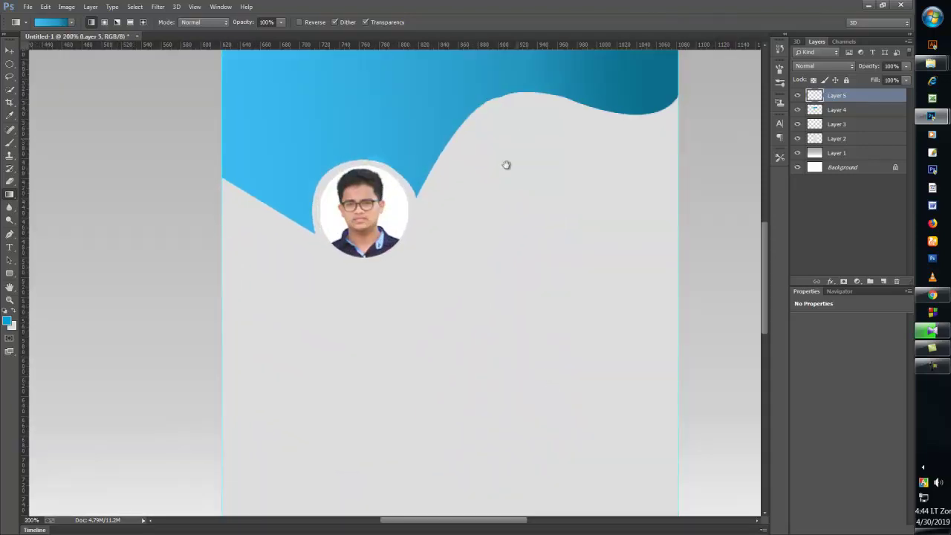
drag(505, 164, 478, 227)
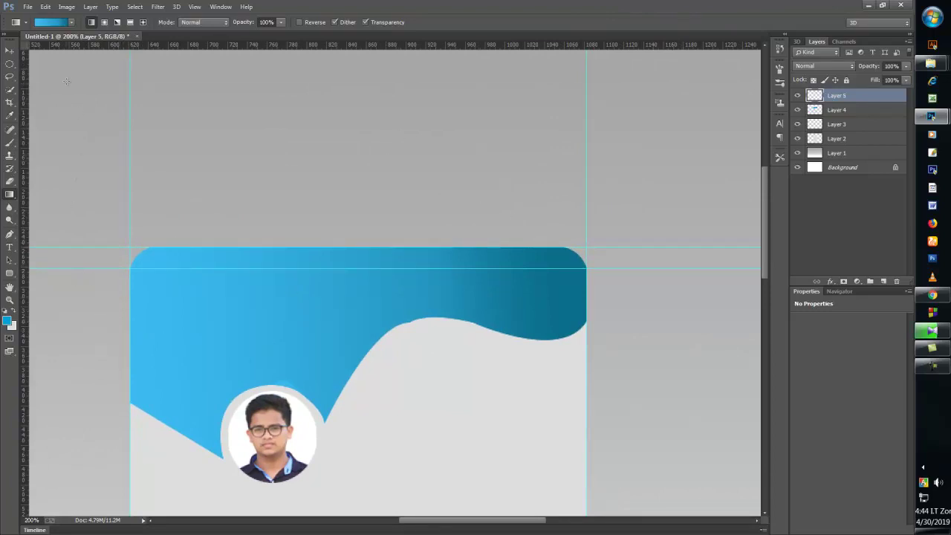
- Select Layer 4 and Layer 5 together and merge them into one layer
click(10, 50)
right_click(254, 289)
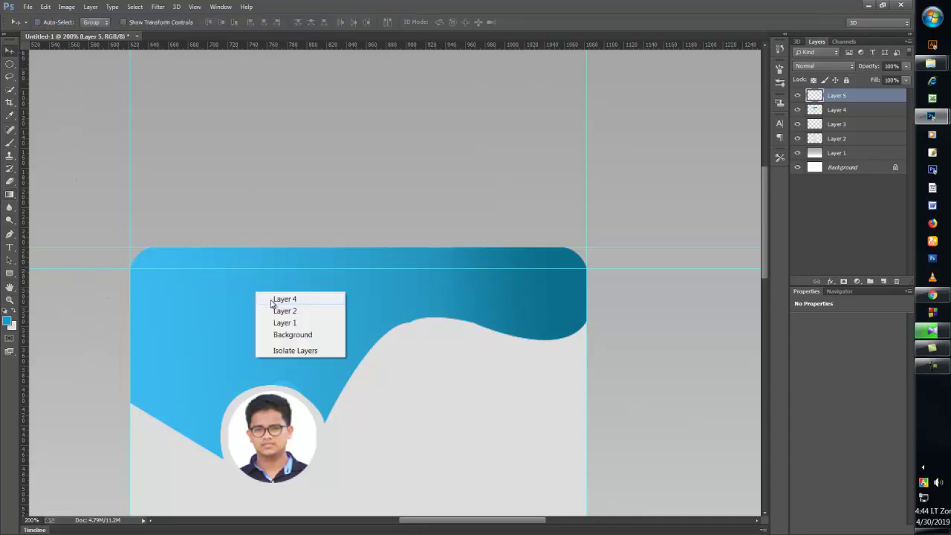
click(277, 299)
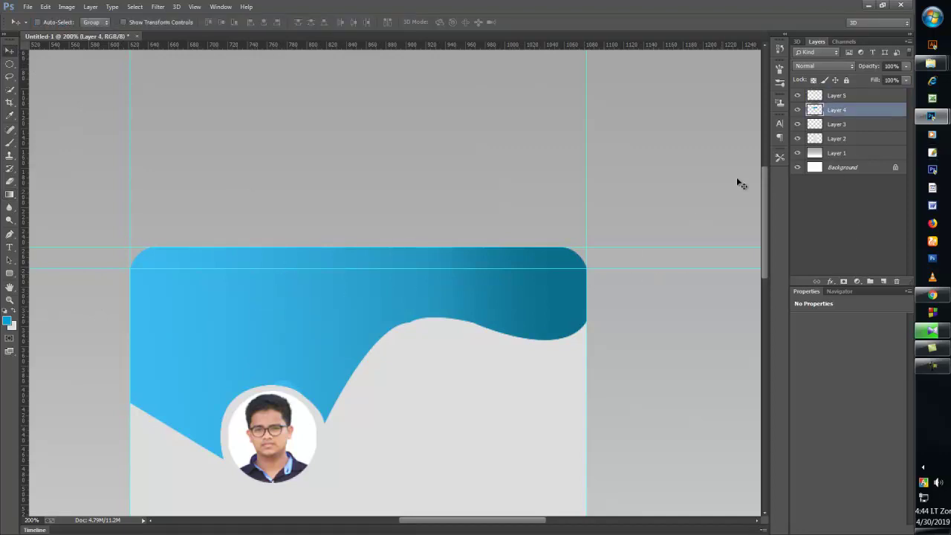
shift+click(832, 97)
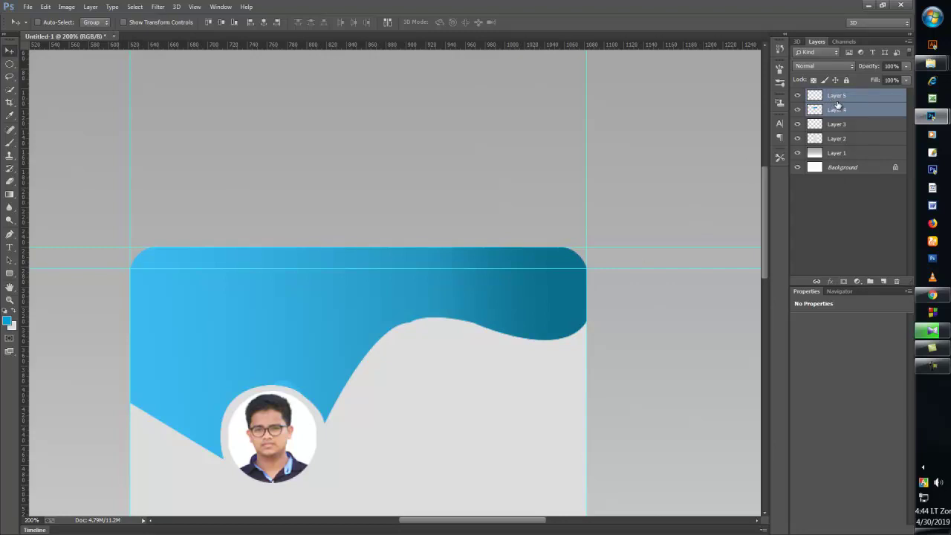
key(ctrl+e)
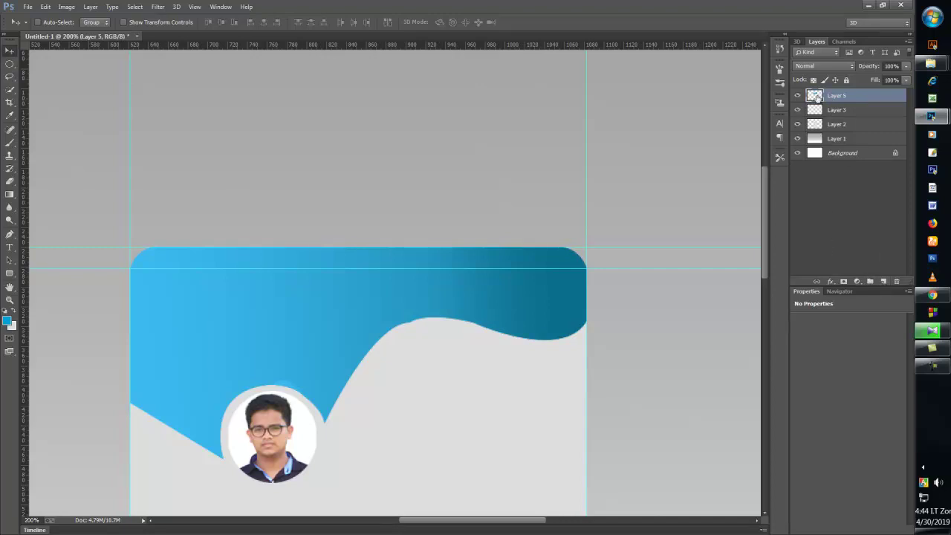
- Try Gradient and Pattern Overlays (grey texture at about 23% opacity) on the header, then remove them
click(830, 281)
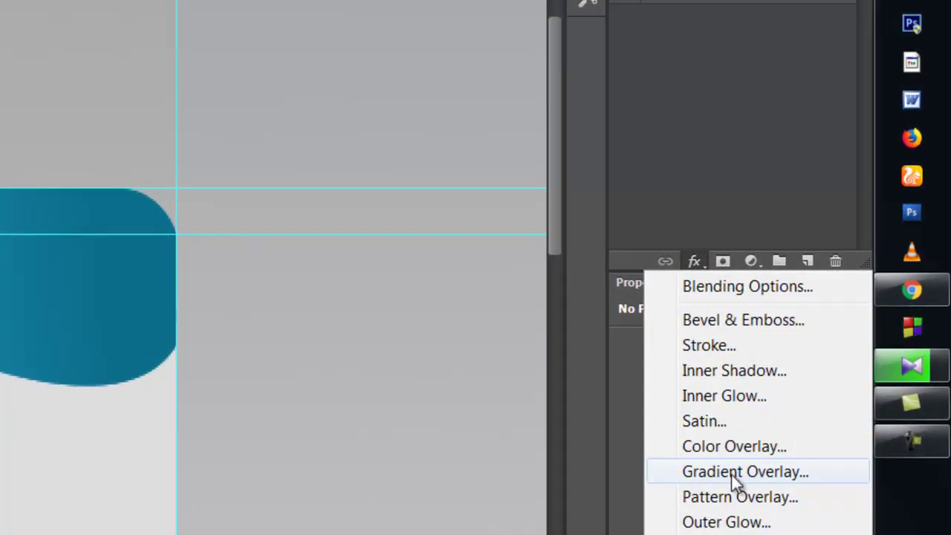
click(847, 381)
drag(489, 49, 568, 17)
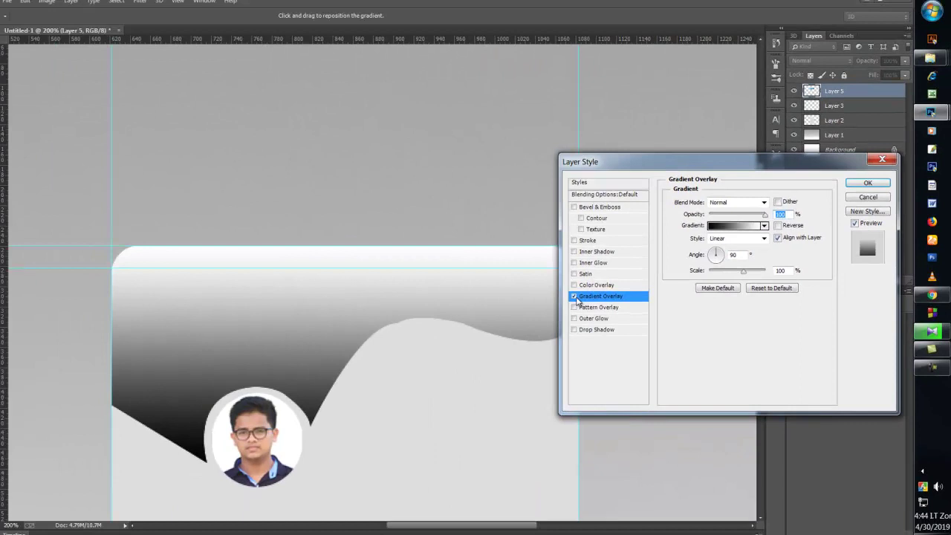
click(167, 293)
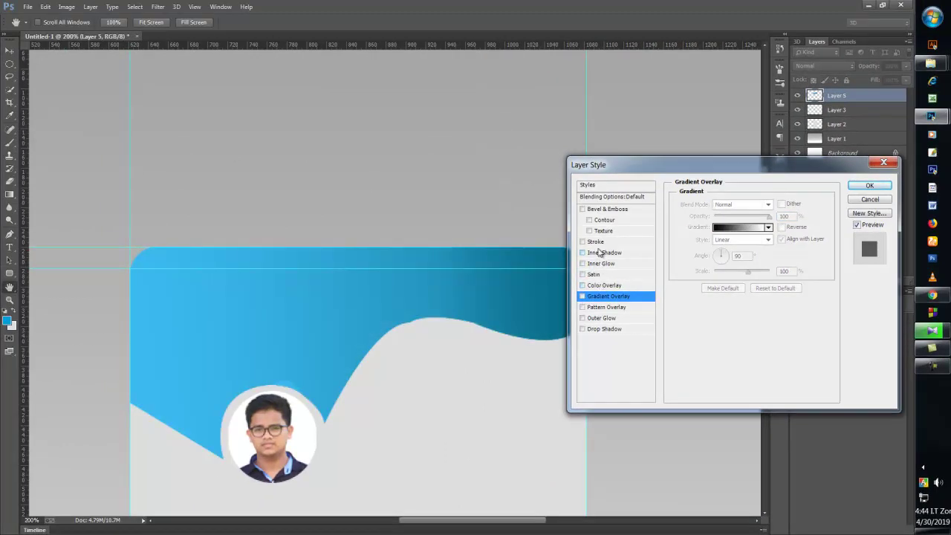
click(582, 307)
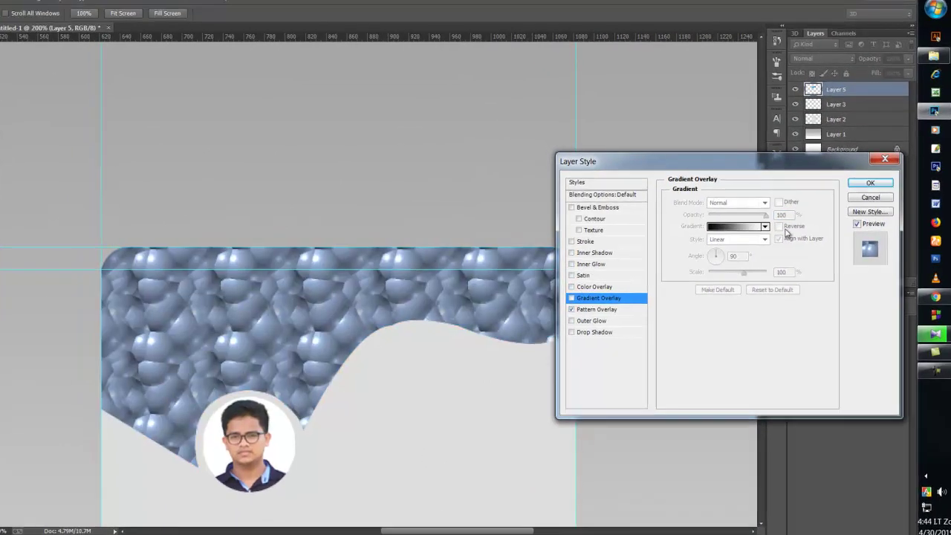
click(614, 300)
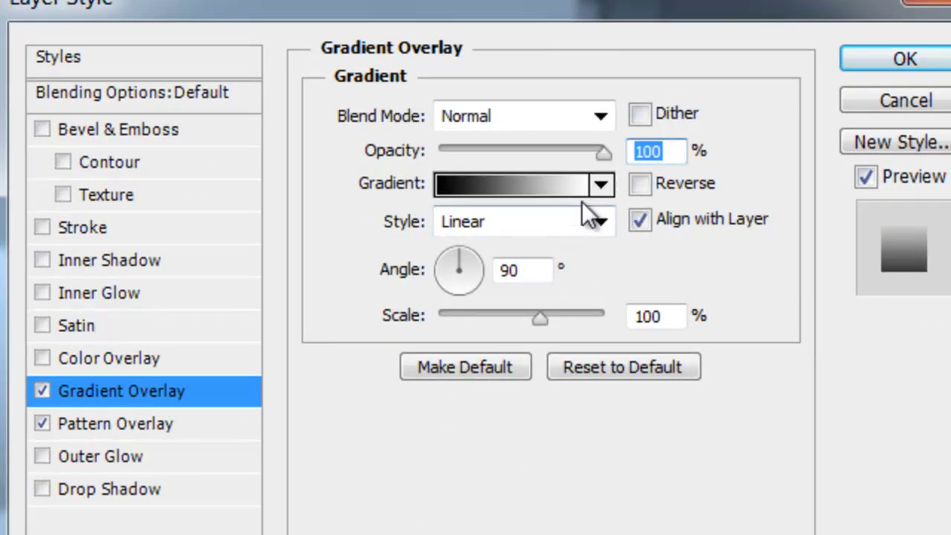
click(44, 392)
click(115, 423)
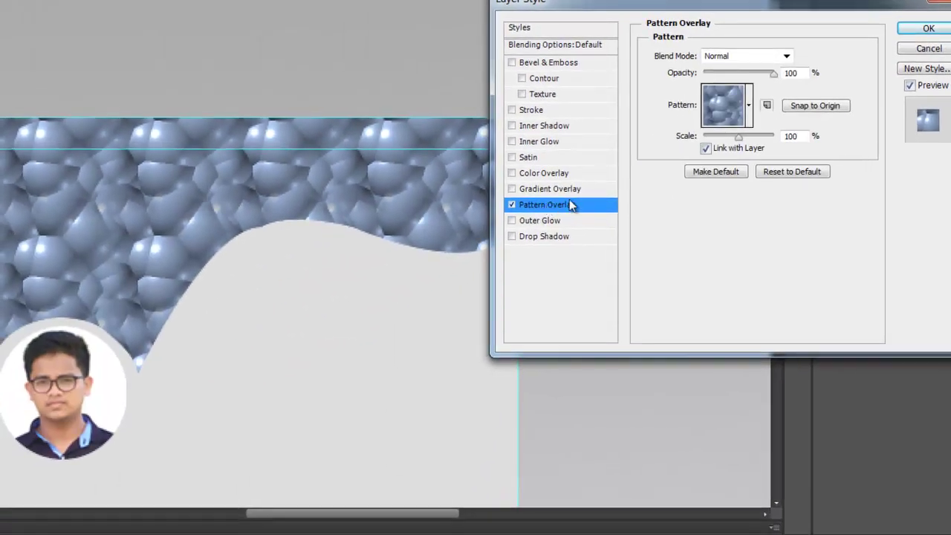
click(748, 105)
click(725, 151)
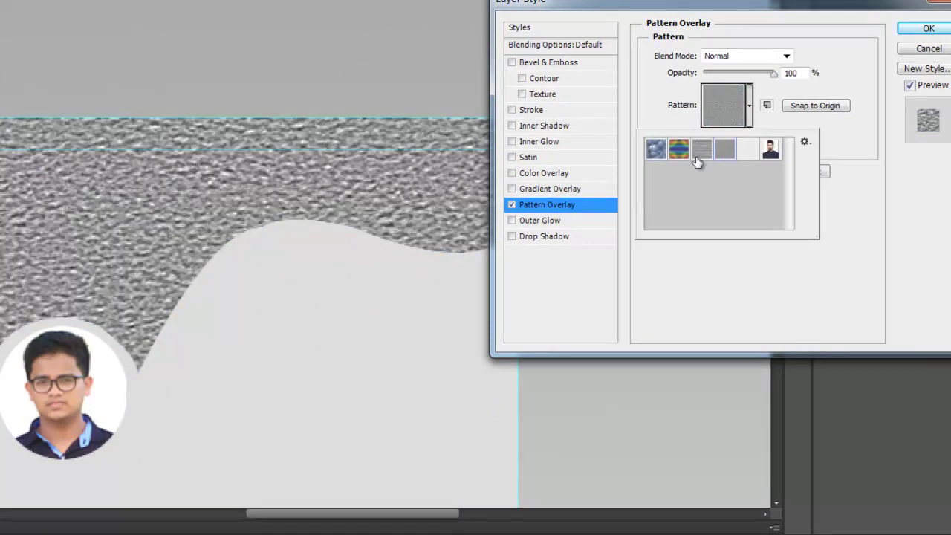
click(776, 74)
drag(776, 74, 705, 74)
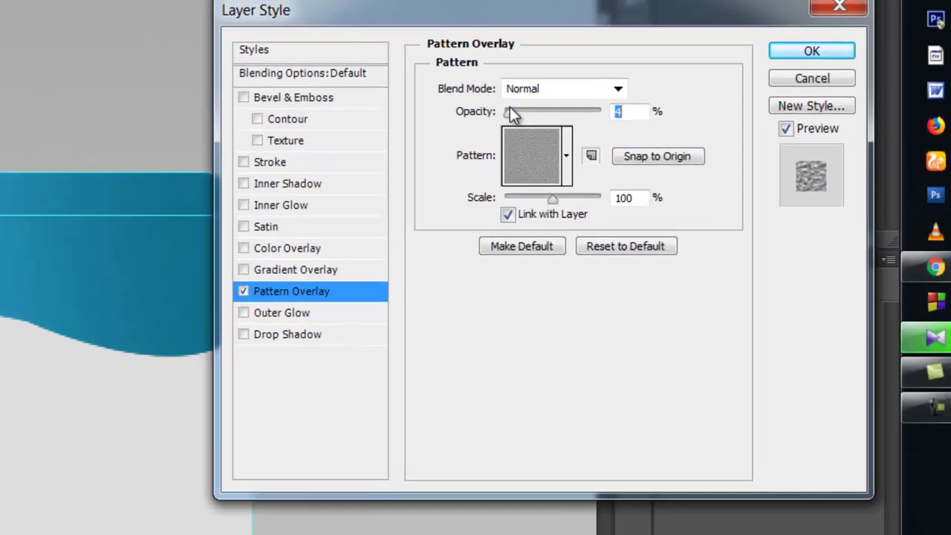
click(511, 205)
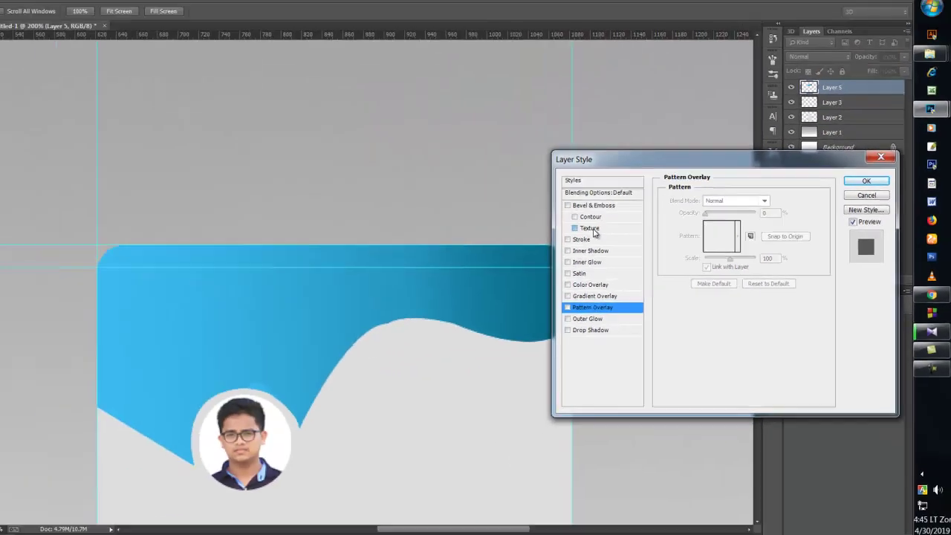
- Apply Bevel & Emboss with a finer texture and depth reduced to about +18
click(594, 232)
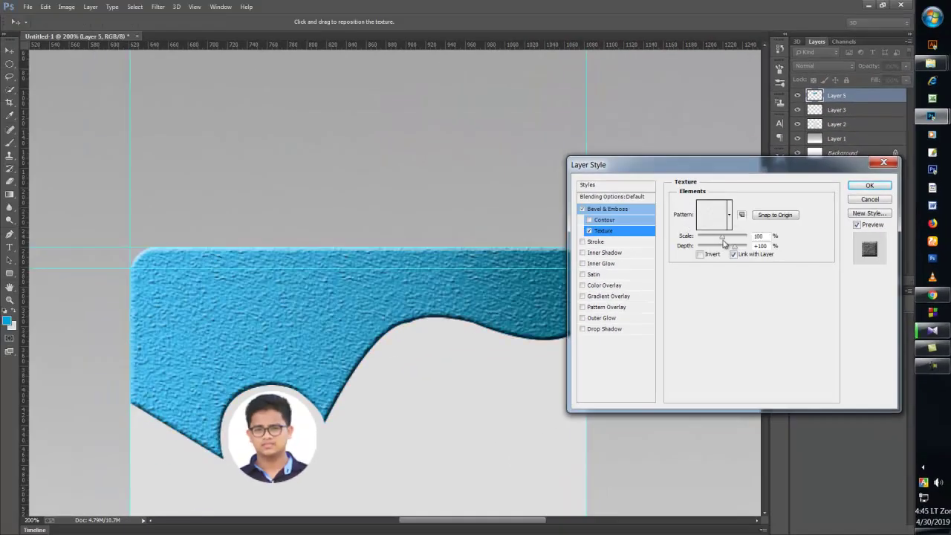
drag(722, 240, 699, 239)
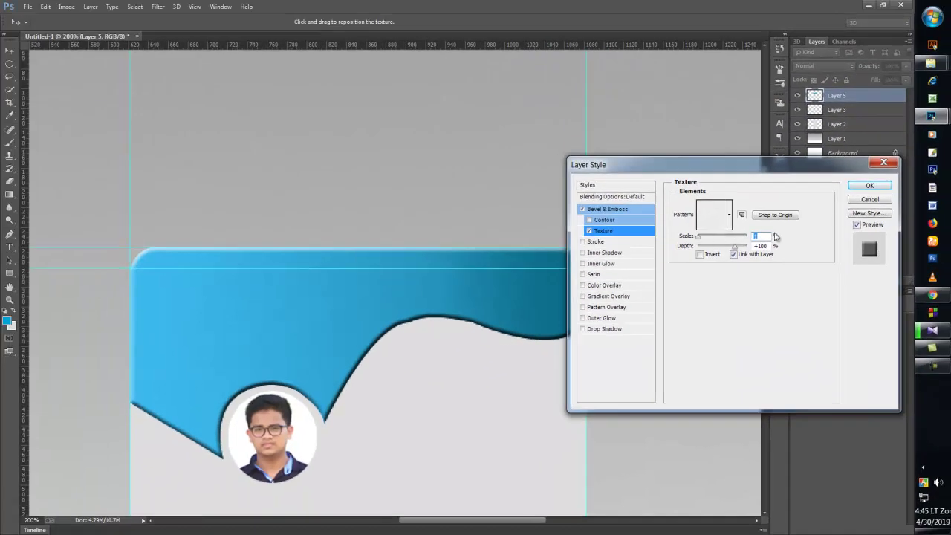
drag(735, 247, 733, 254)
click(869, 185)
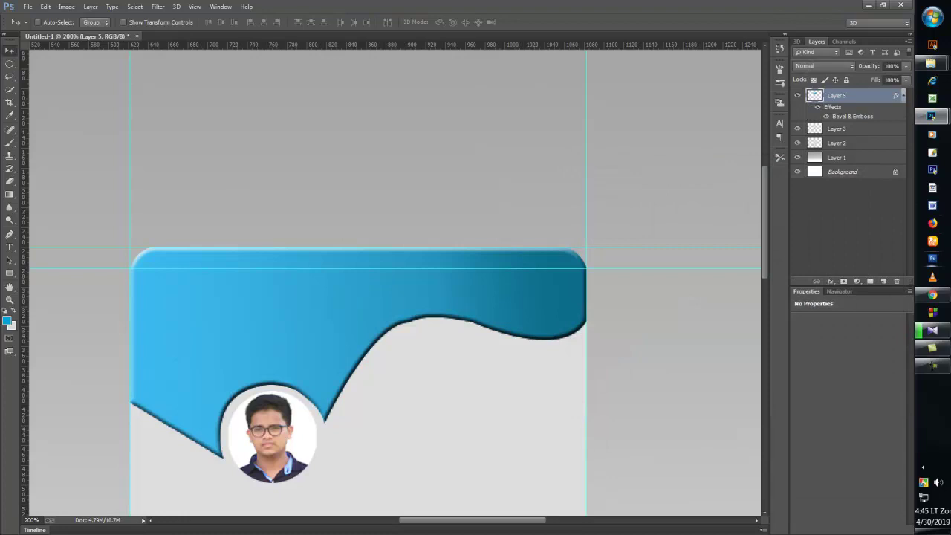
- Centre the oval slot on the header, fill it light grey, and start a path along the card's bottom
key(ctrl+minus)
key(ctrl+minus)
key(ctrl+minus)
key(ctrl+plus)
key(ctrl+plus)
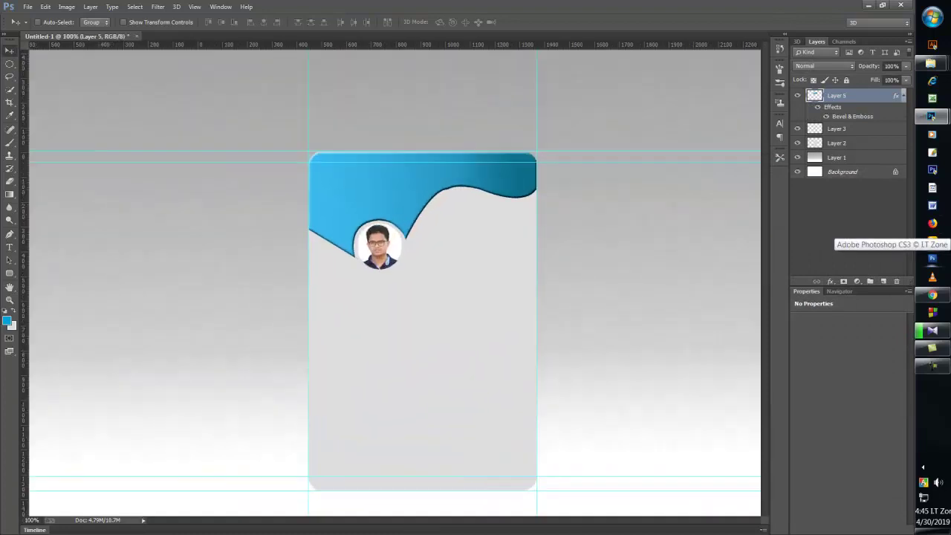
key(ctrl+plus)
key(ctrl+minus)
key(ctrl+minus)
key(ctrl+plus)
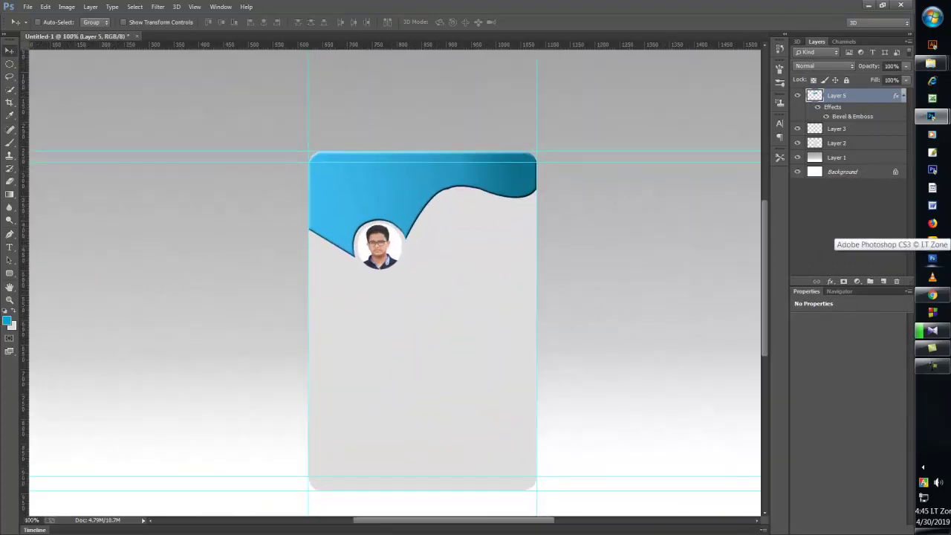
key(ctrl+minus)
key(ctrl+minus)
key(ctrl+plus)
key(ctrl+plus)
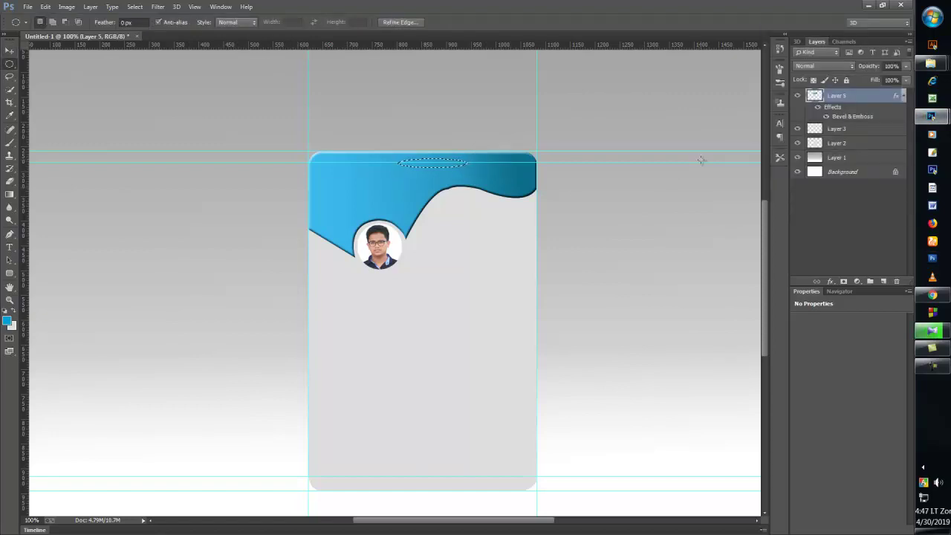
key(Left)
key(Left)
key(Left)
key(Left)
key(Left)
key(Left)
key(Left)
key(Left)
key(Left)
key(Left)
key(Left)
key(Left)
key(Left)
key(Left)
key(Left)
key(ctrl+BackSpace)
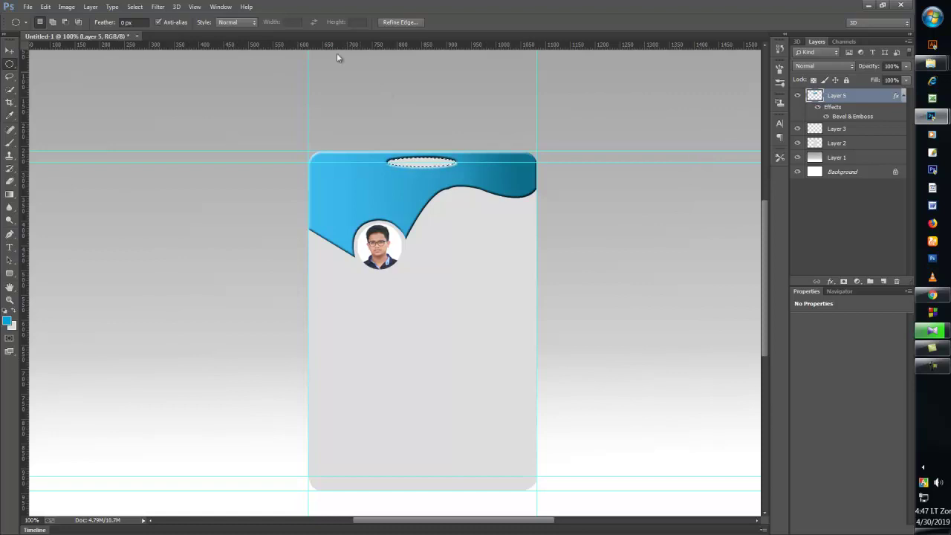
click(136, 7)
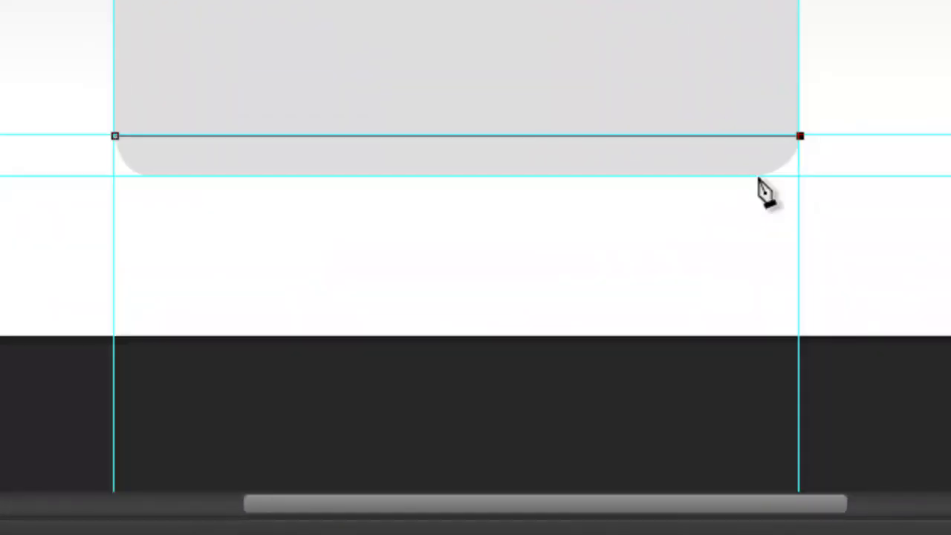
drag(757, 177, 735, 179)
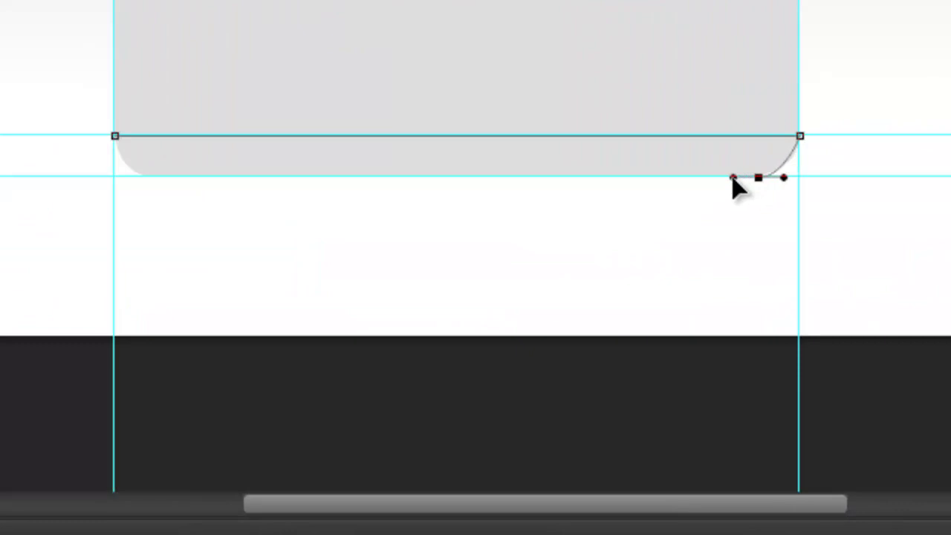
- Trace the card's rounded bottom strip by placing a bottom-left anchor and closing the path
alt+click(758, 178)
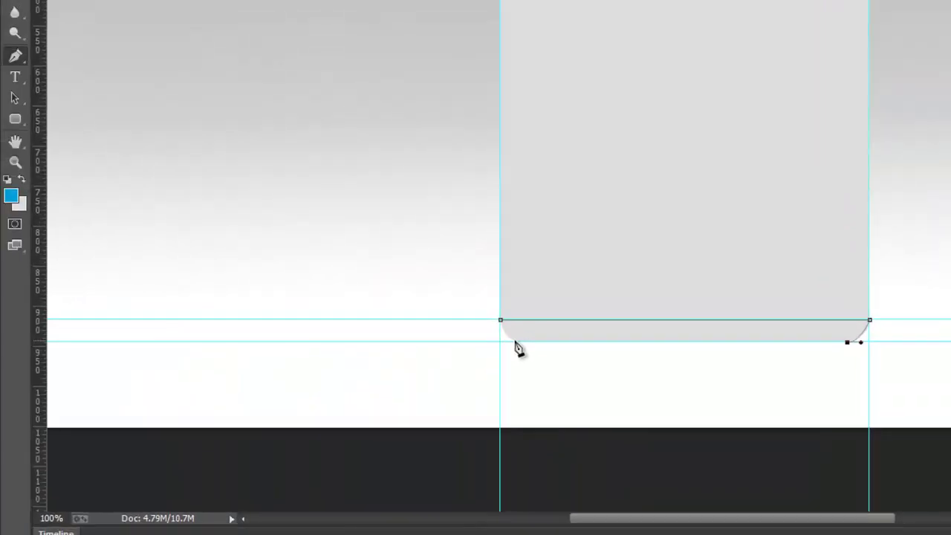
click(328, 259)
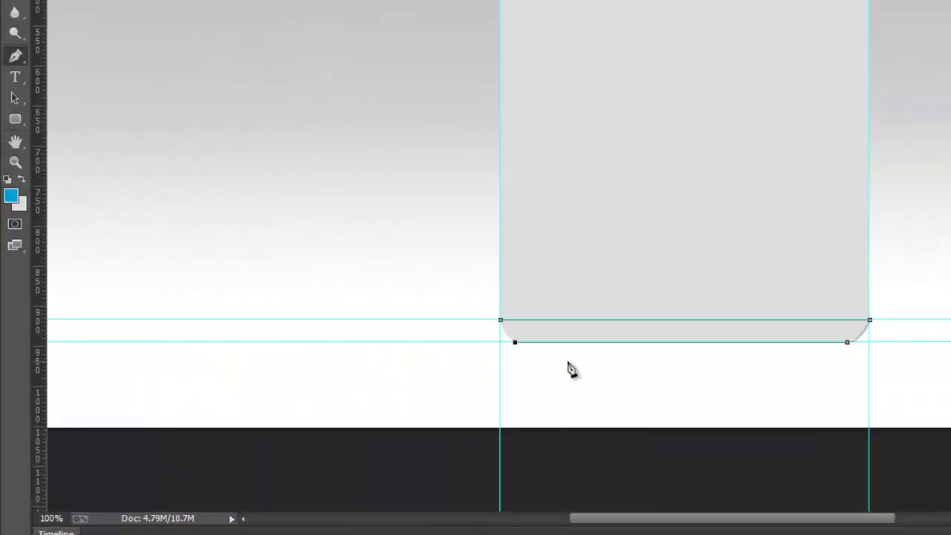
click(501, 321)
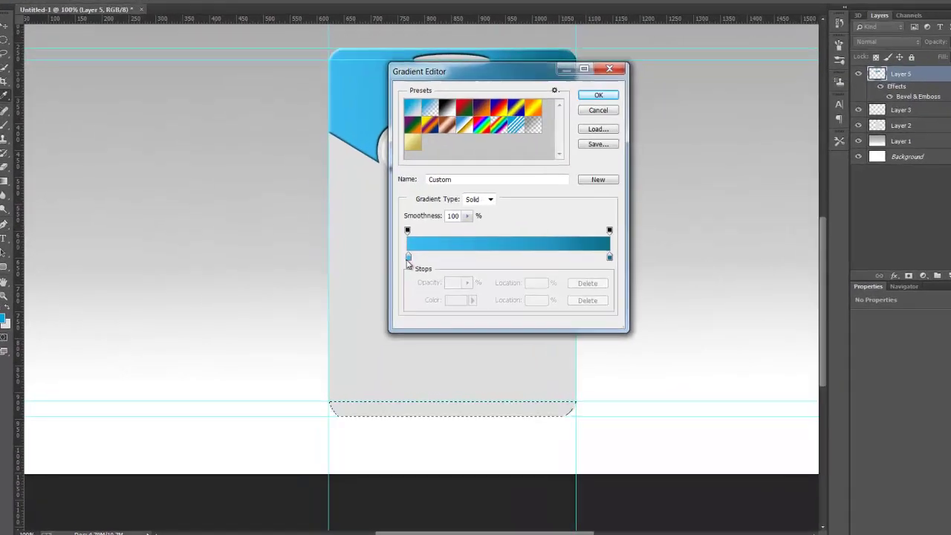
- Fill the bottom strip with an a2a2a2 grey gradient, then draw a thin oval selection along the card's bottom
double_click(382, 265)
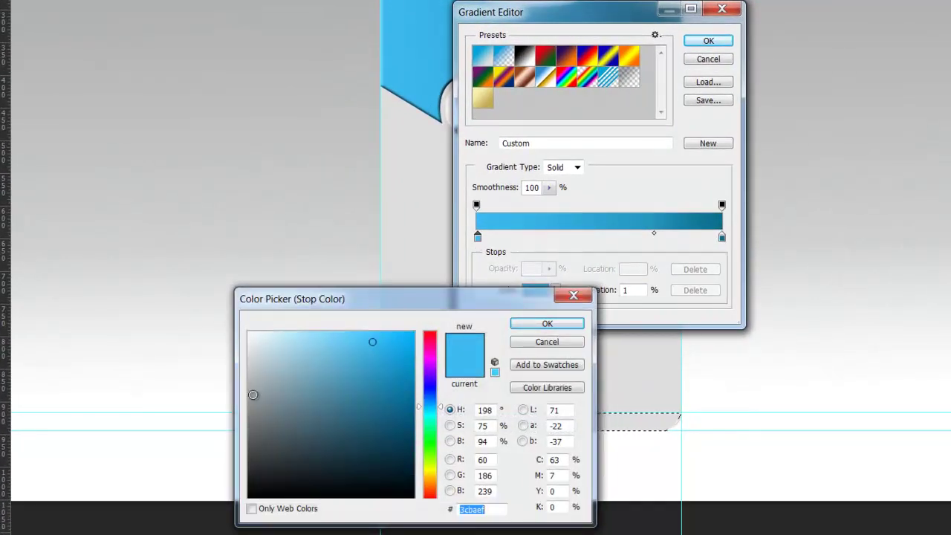
drag(253, 395, 248, 390)
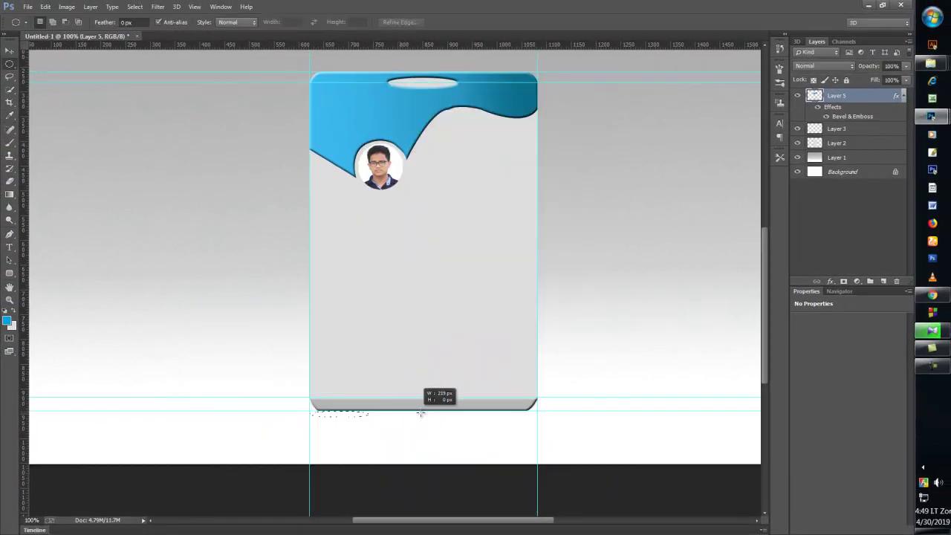
drag(420, 413, 590, 416)
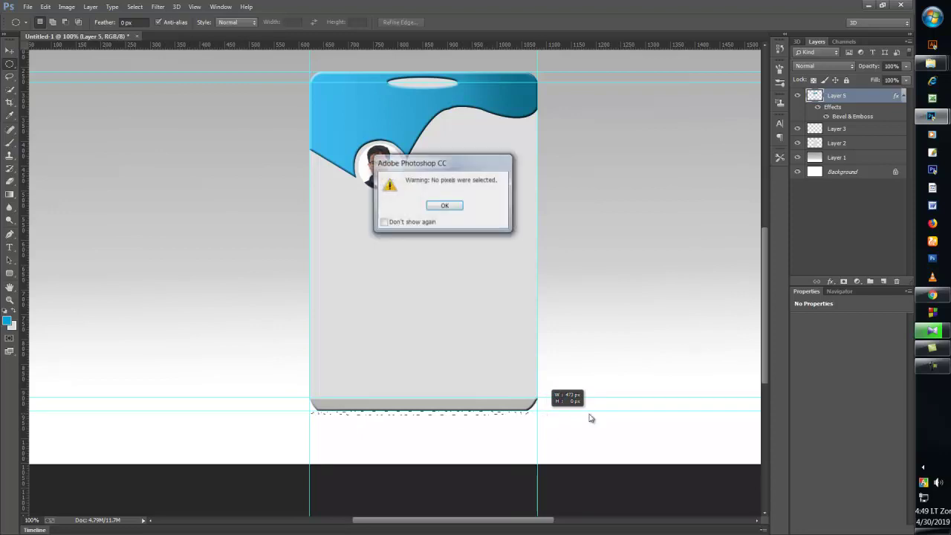
click(448, 205)
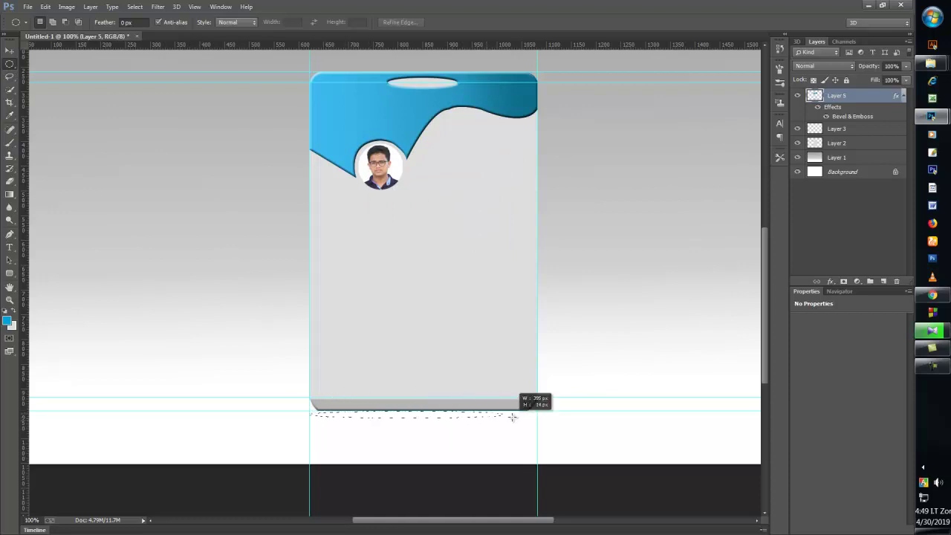
drag(512, 416, 535, 413)
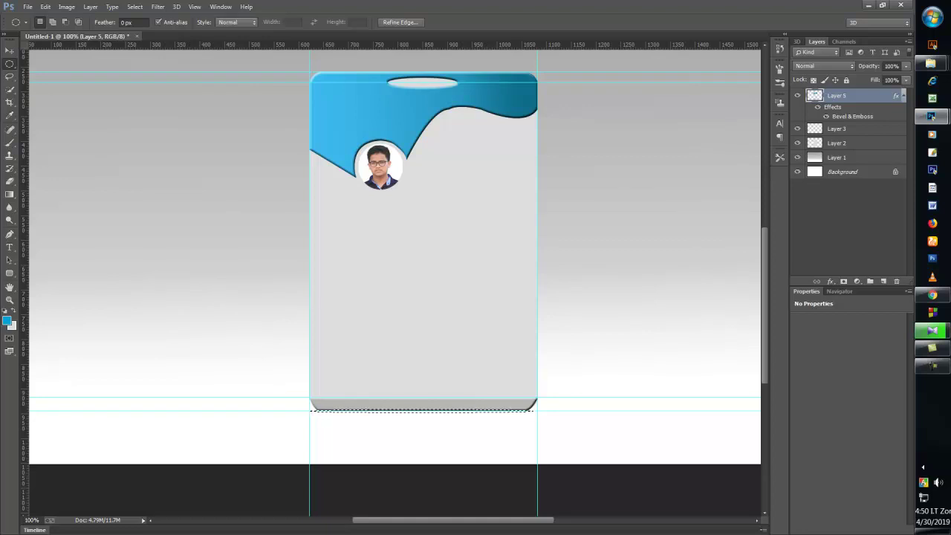
- Add a new layer and fill the thin bottom oval selection with black
click(883, 281)
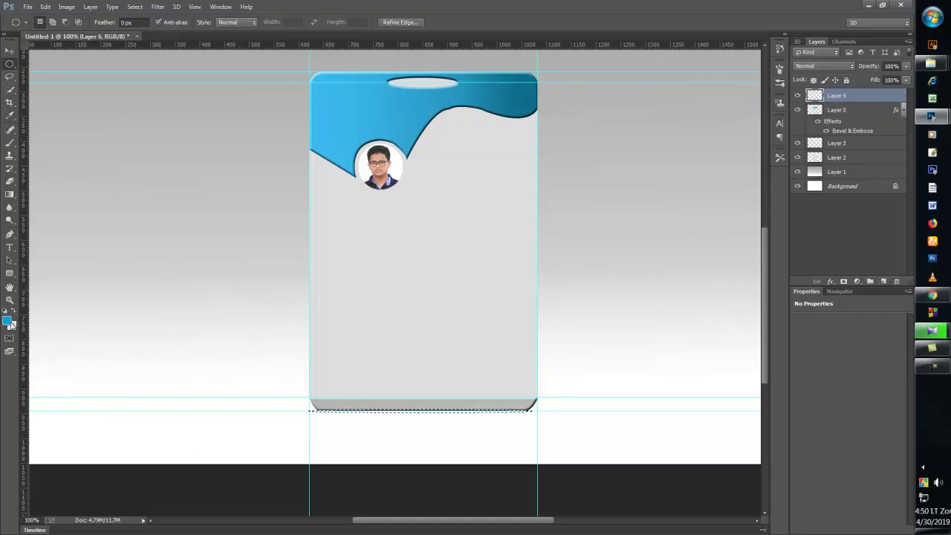
click(8, 321)
click(277, 460)
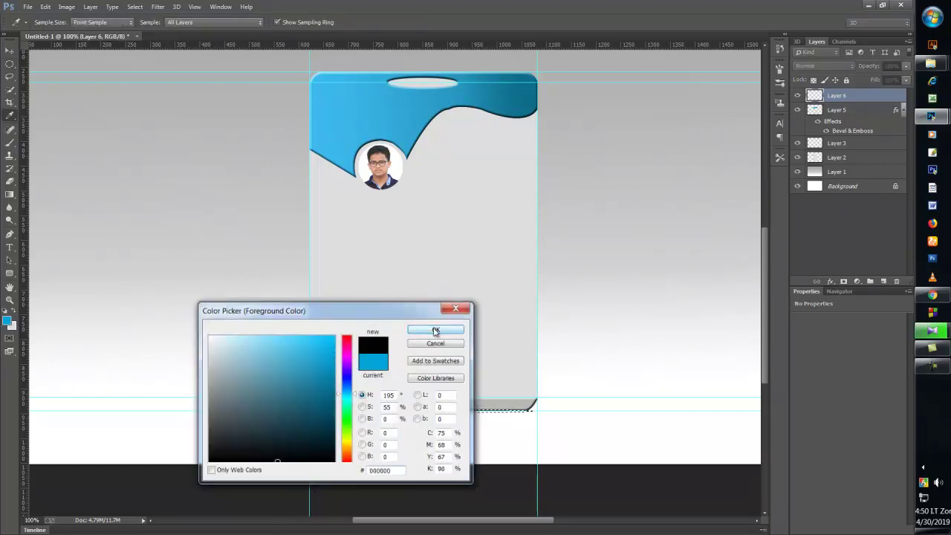
click(435, 329)
key(m)
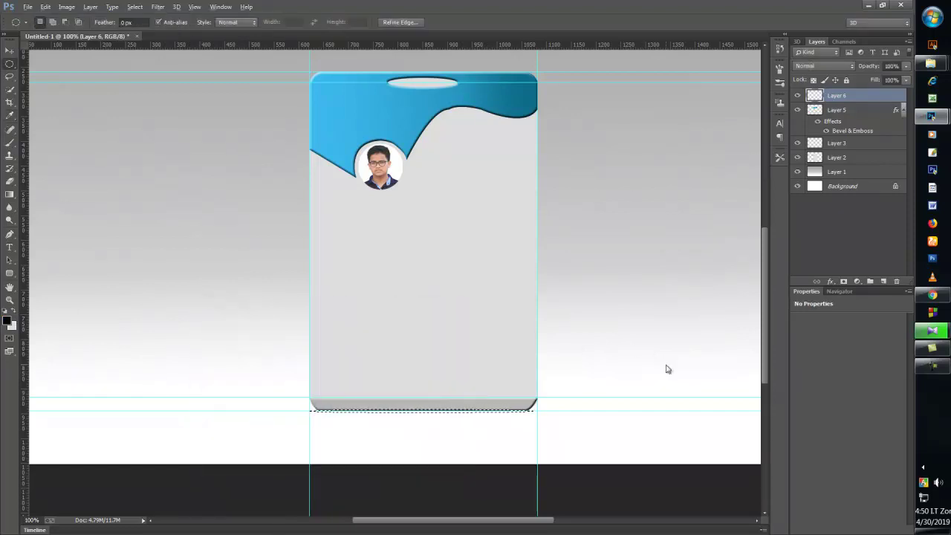
key(alt+BackSpace)
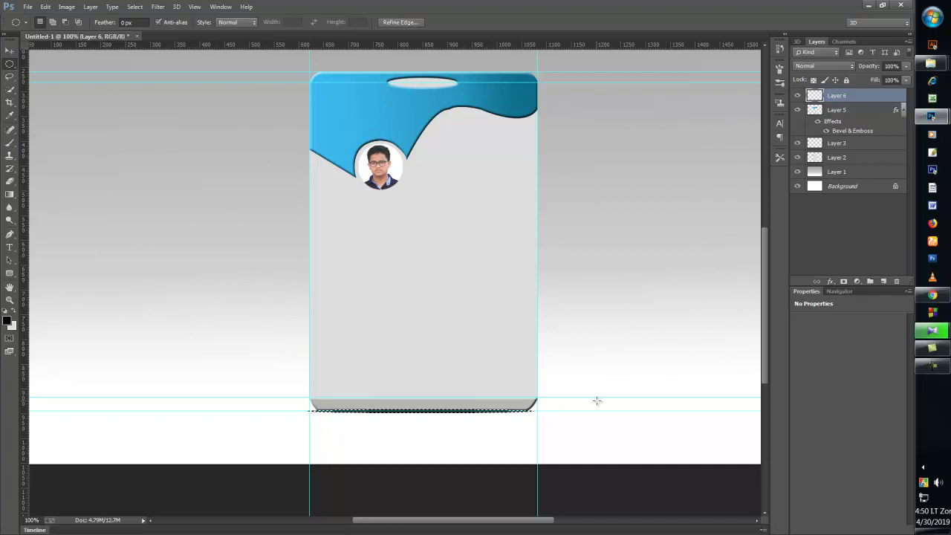
- Remove the two lower horizontal guides and both vertical guides
click(10, 50)
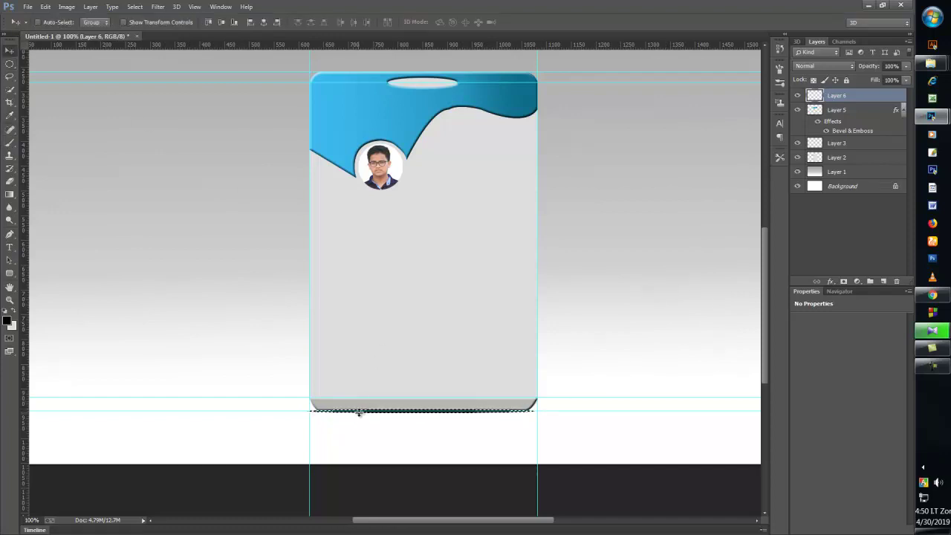
drag(386, 360, 509, 36)
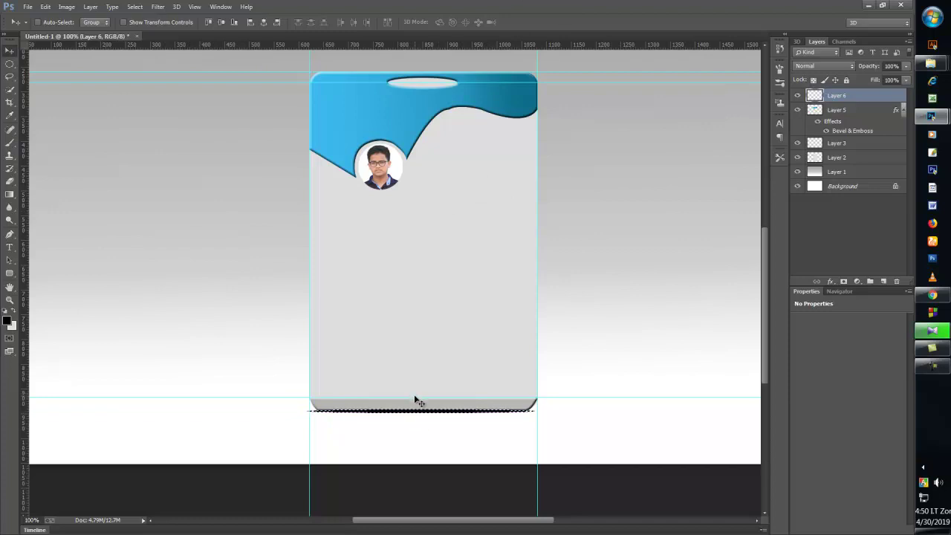
drag(416, 398, 705, 12)
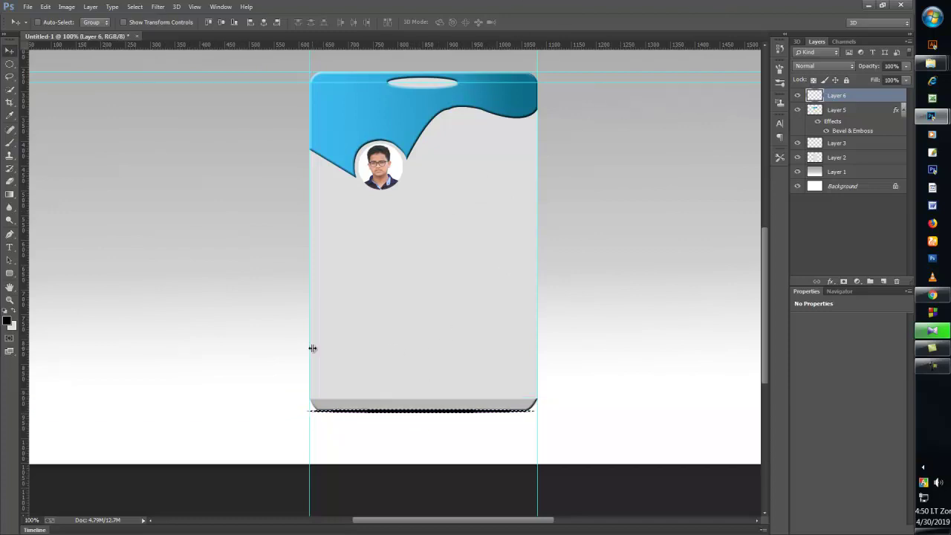
drag(276, 345, 776, 290)
drag(537, 295, 19, 298)
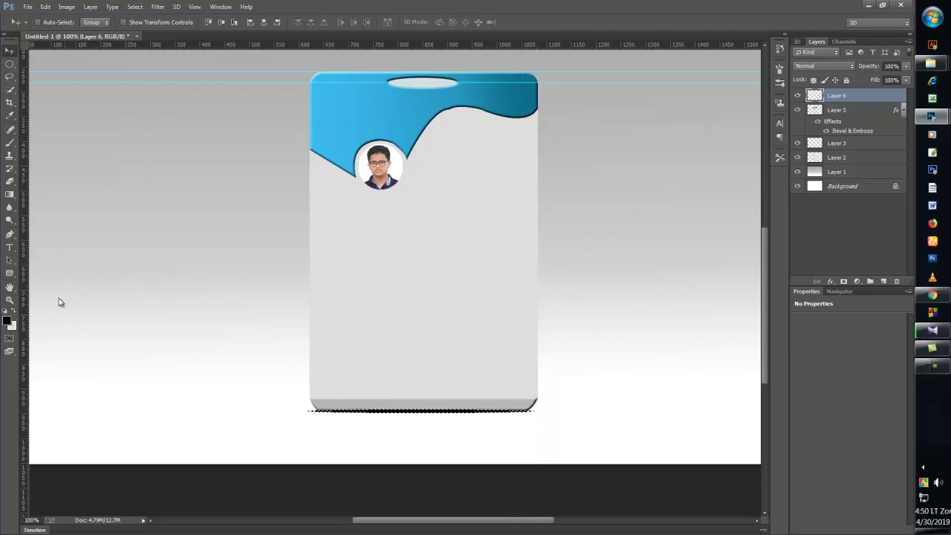
- Deselect and fade Layer 6's shadow to about 12% opacity
click(134, 7)
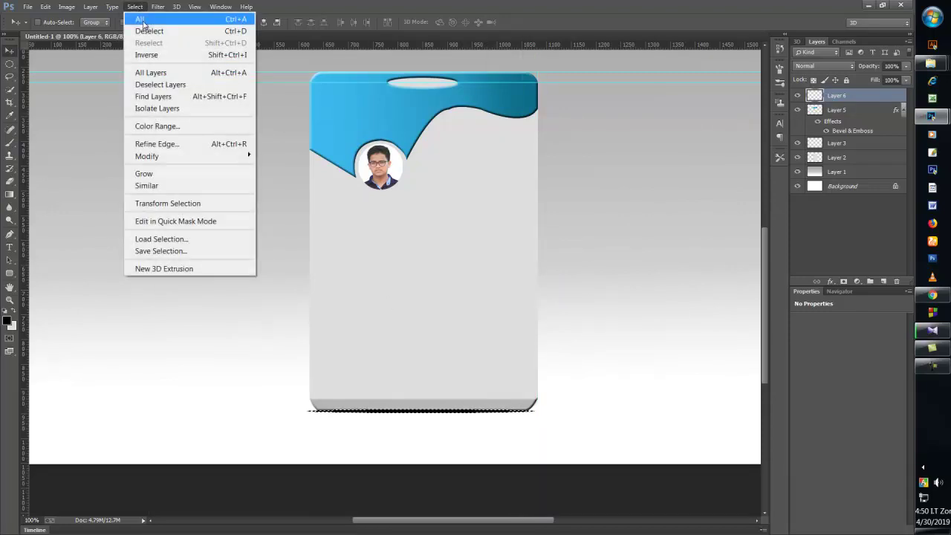
click(138, 30)
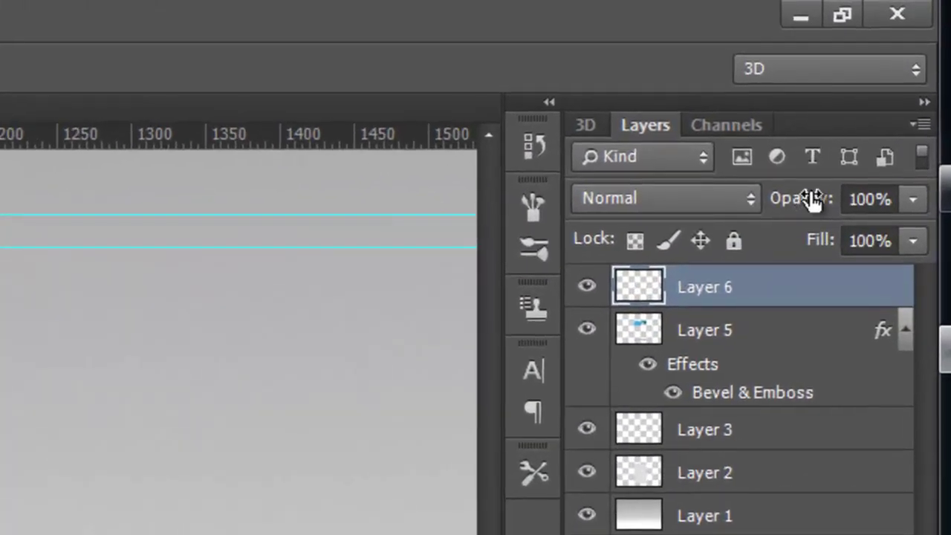
drag(871, 66, 853, 65)
drag(752, 192, 719, 185)
drag(842, 63, 827, 67)
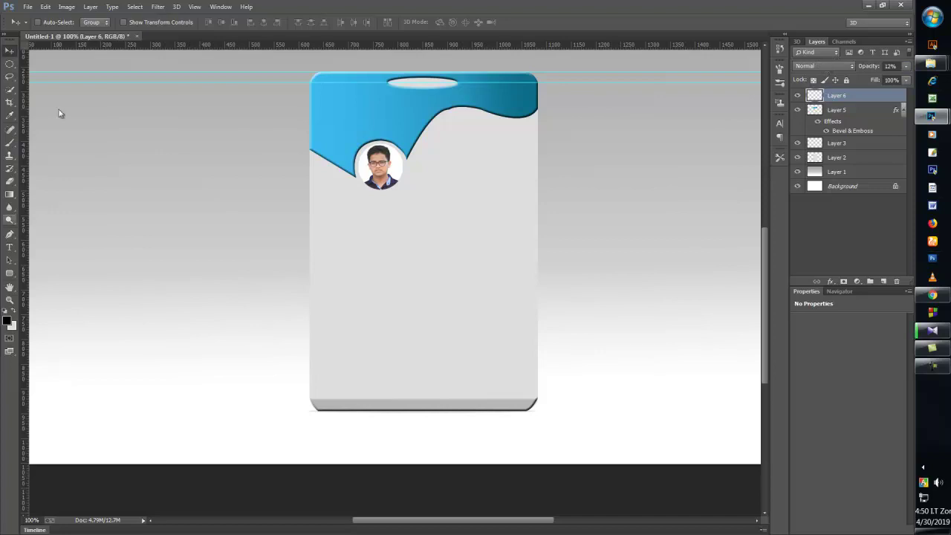
click(159, 22)
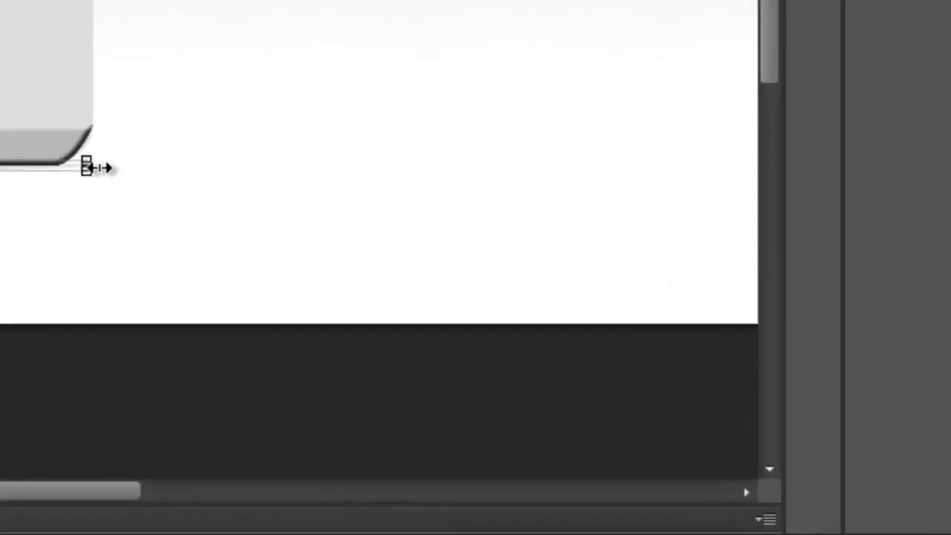
- Stretch the shadow to about 122.56% width so it extends past both card sides
drag(540, 411, 561, 408)
drag(548, 342, 576, 340)
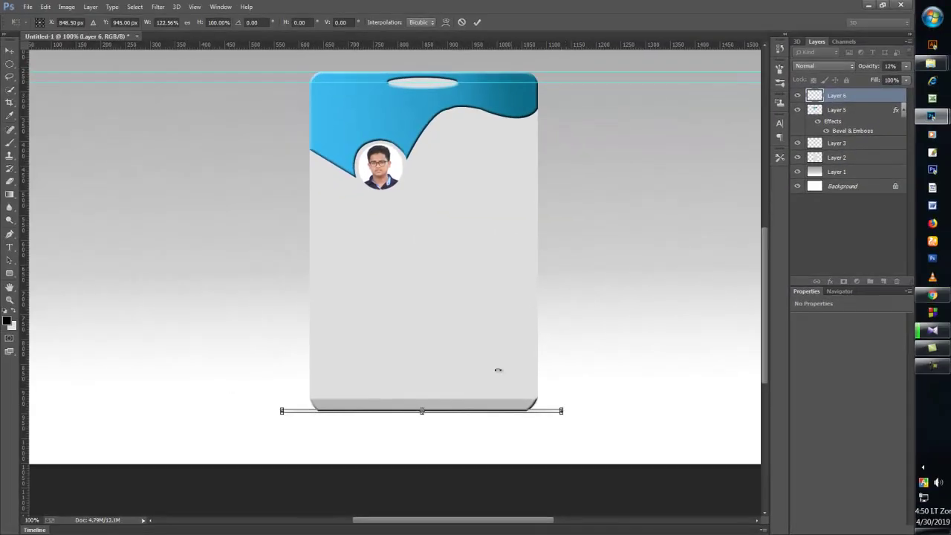
click(477, 21)
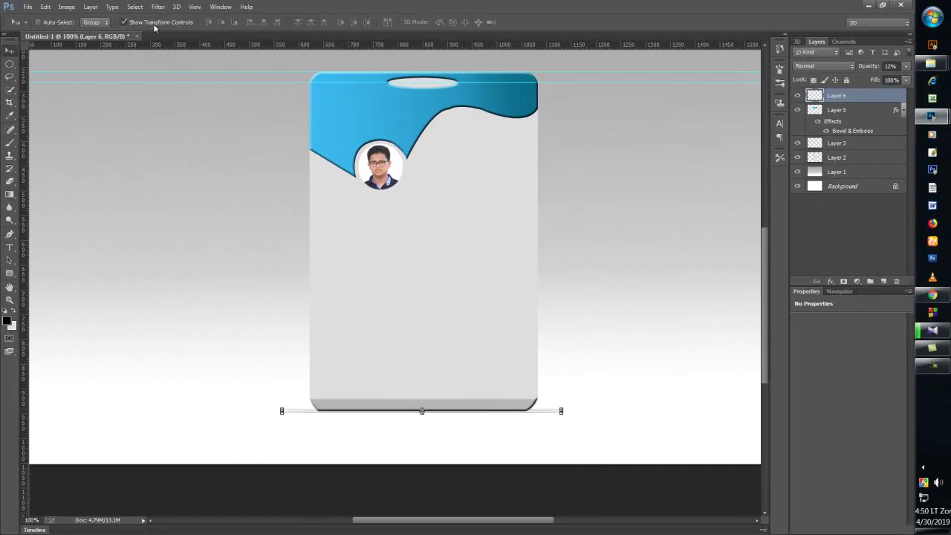
click(154, 25)
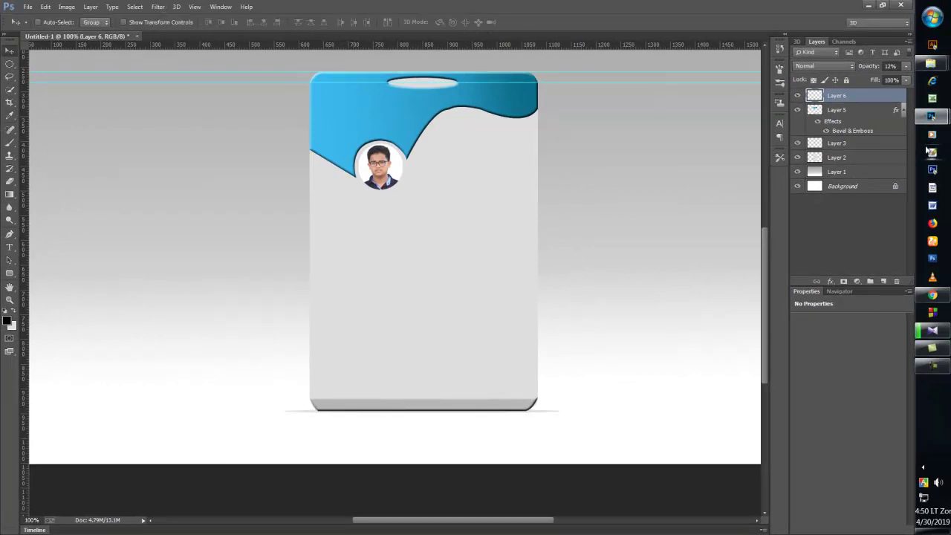
key(ctrl+minus)
key(ctrl+minus)
key(ctrl+plus)
key(ctrl+plus)
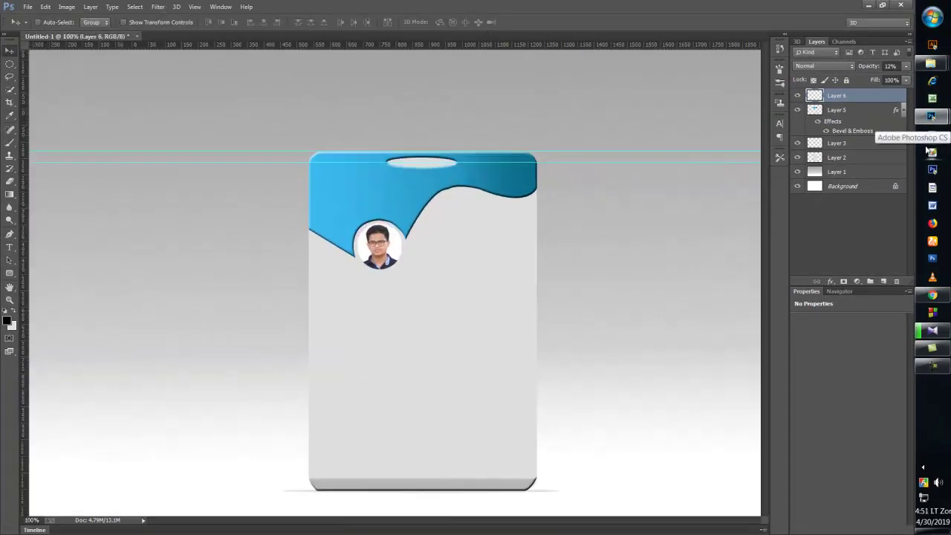
key(ctrl+minus)
key(ctrl+minus)
key(ctrl+plus)
key(ctrl+plus)
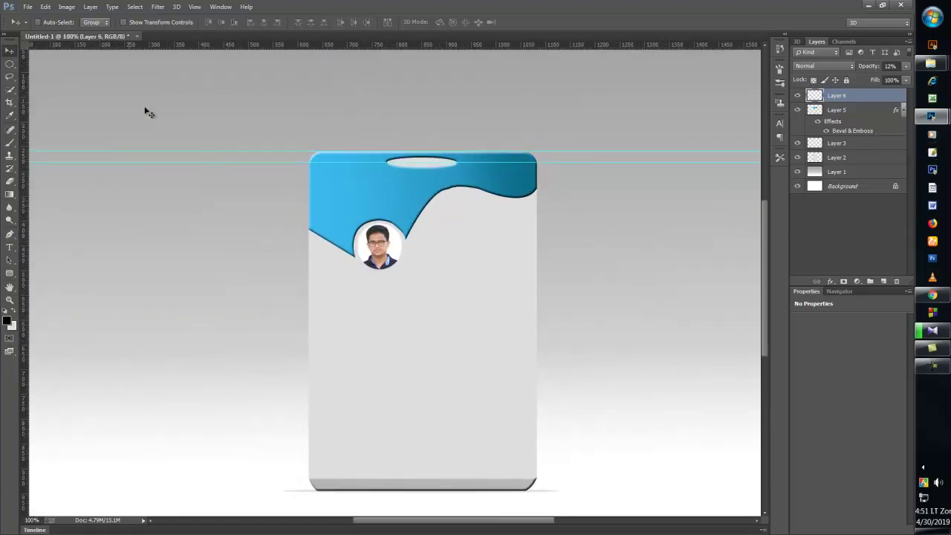
- Delete the two horizontal guides across the top of the card
drag(257, 153, 301, 101)
drag(294, 163, 322, 8)
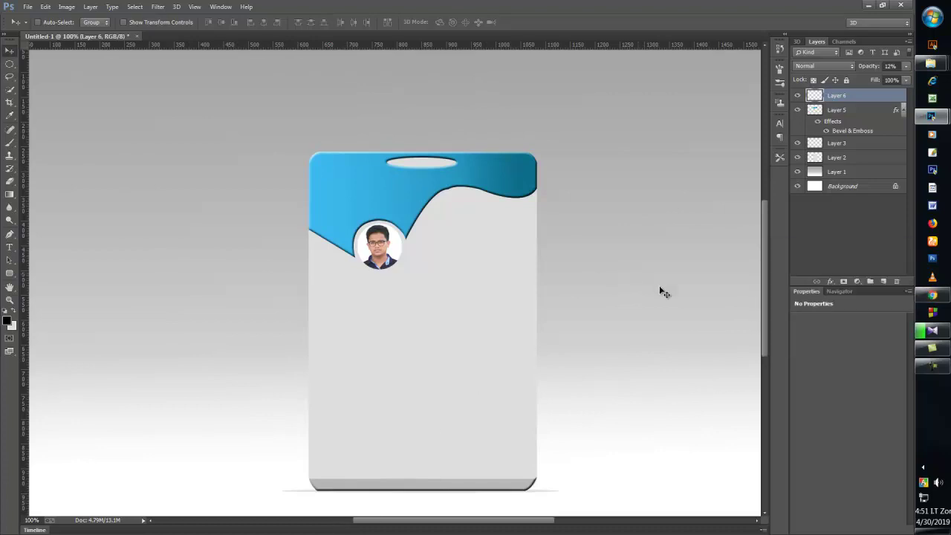
click(28, 7)
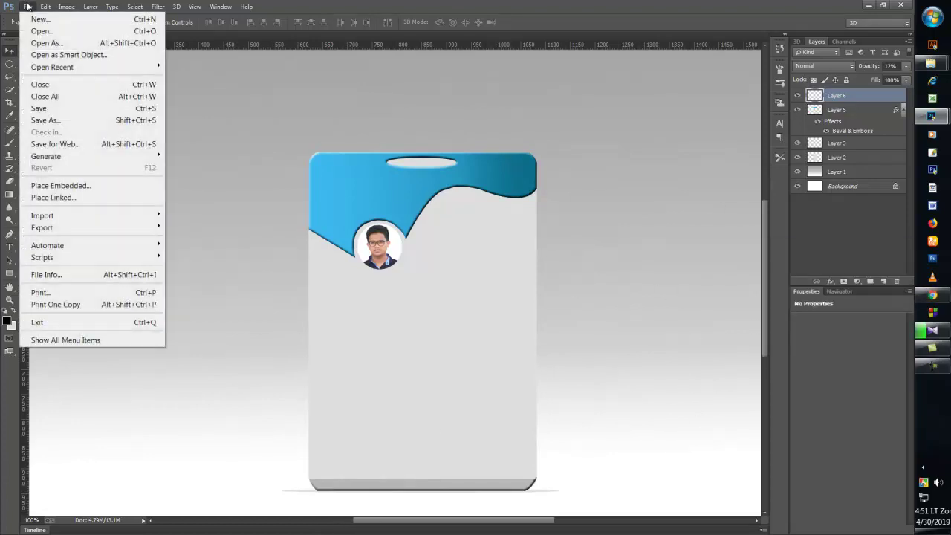
click(585, 152)
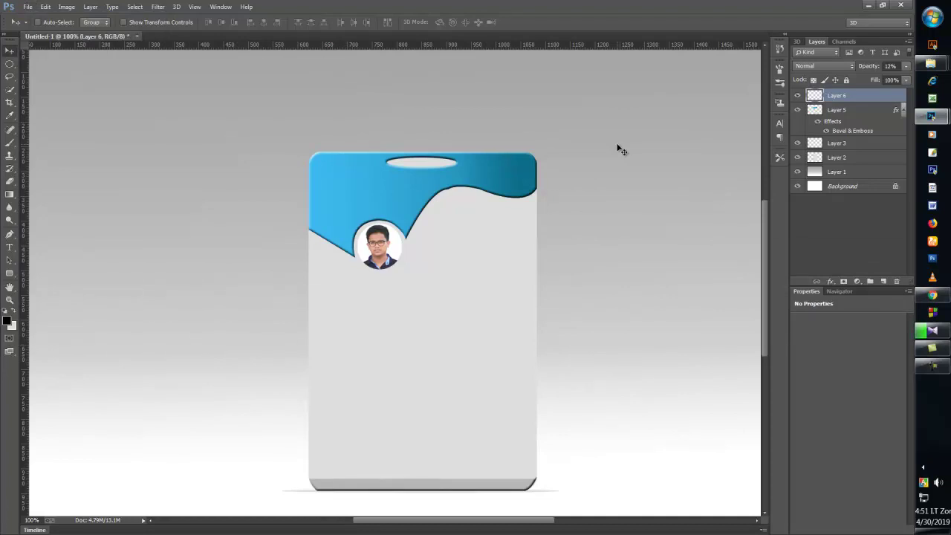
- Bring up the Open dialog, then make Layer 3 active from the canvas
click(28, 6)
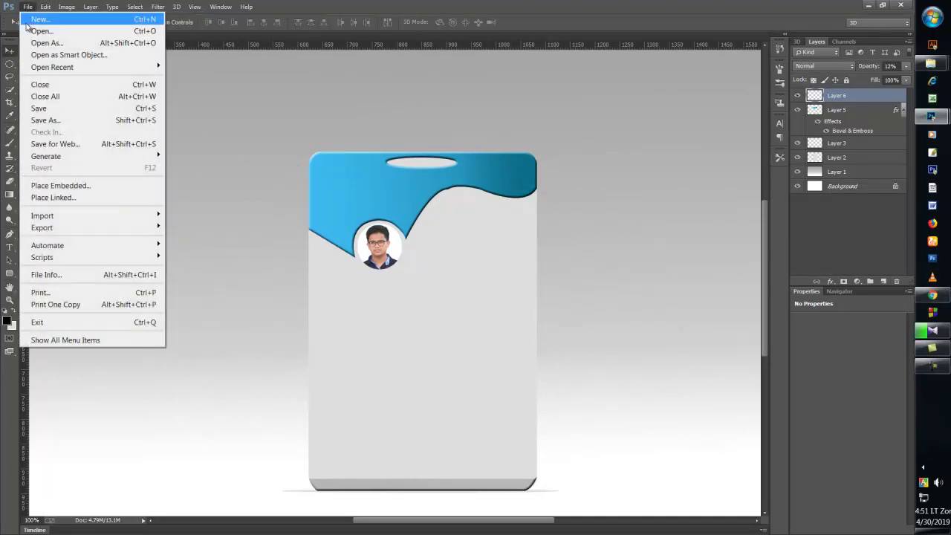
click(34, 31)
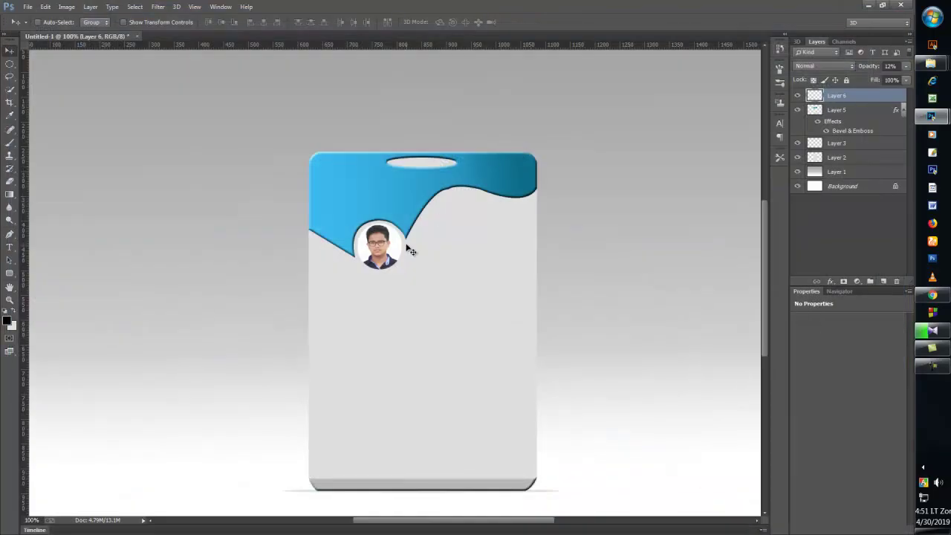
right_click(377, 250)
click(394, 258)
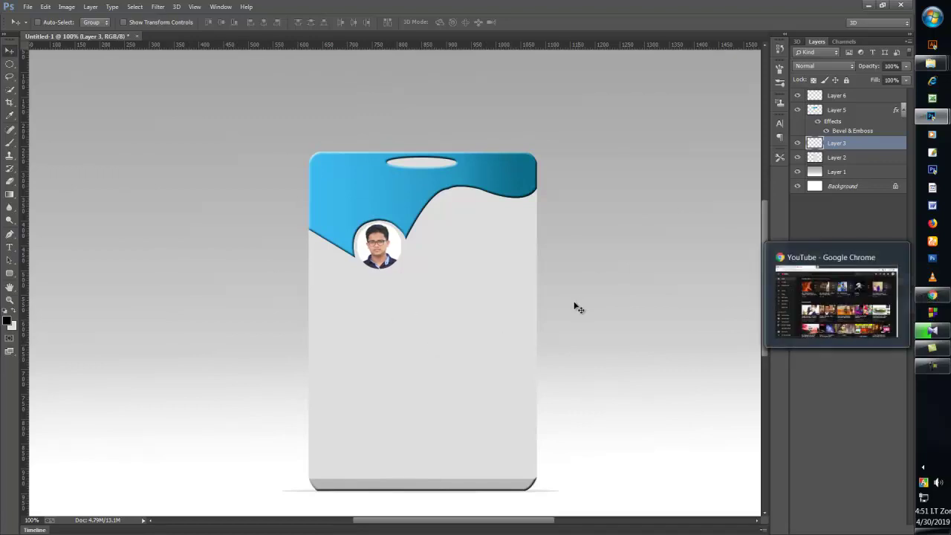
- Open the logo PNG, drag the cartoon face into the ID card, and close the original
click(27, 7)
click(33, 30)
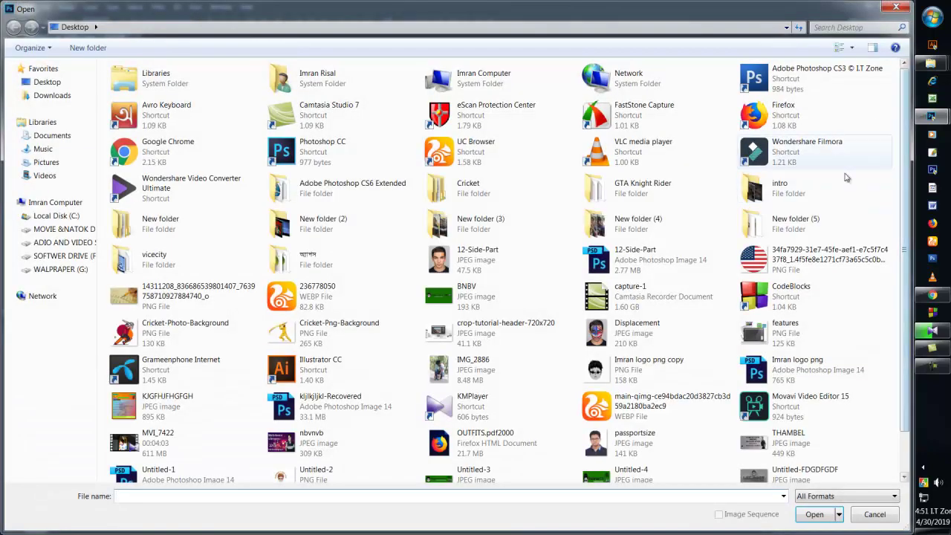
click(612, 373)
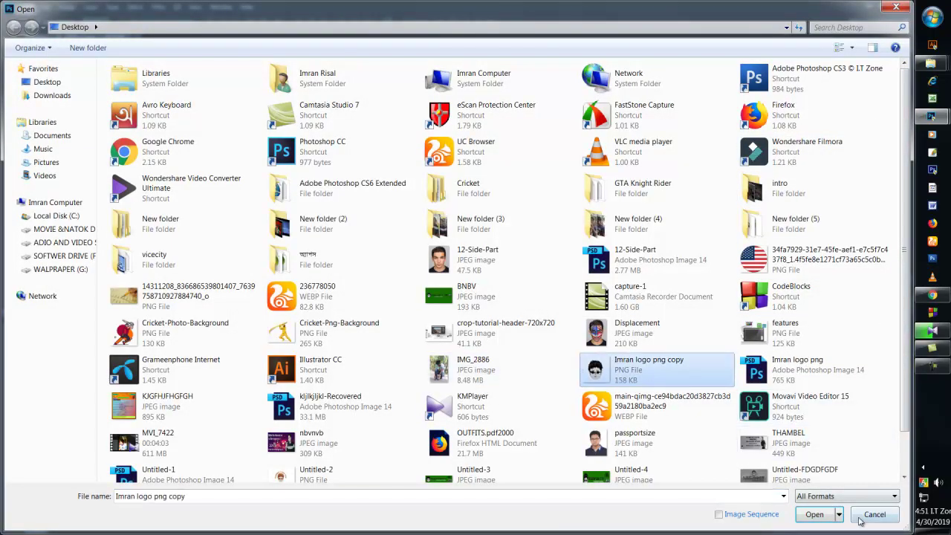
click(824, 518)
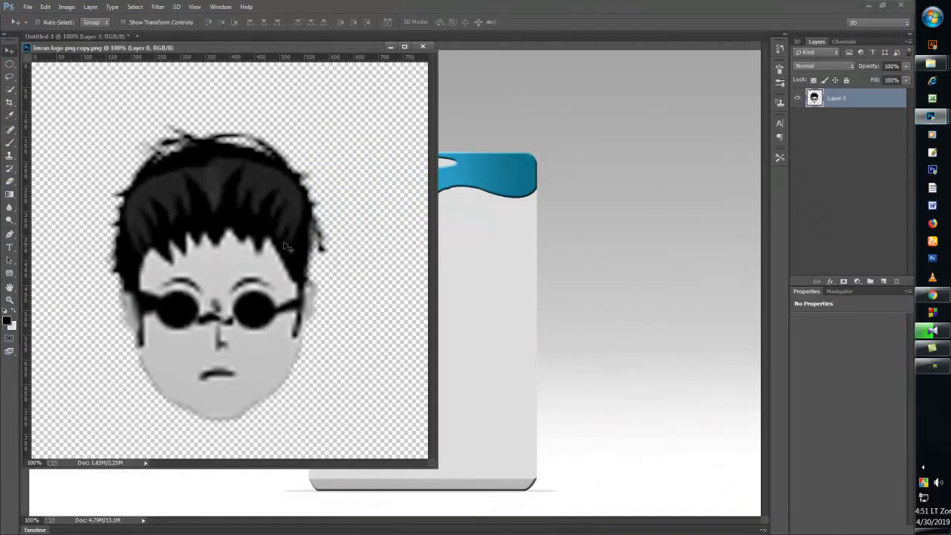
drag(286, 246, 516, 245)
click(390, 46)
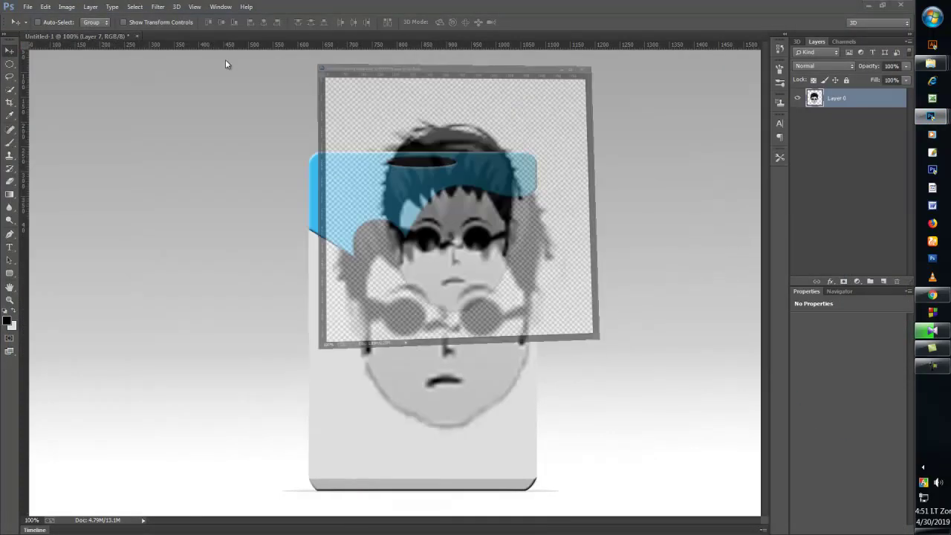
- Scale the logo to about a quarter size, place it top-left, and move Layer 7 to the top
click(125, 22)
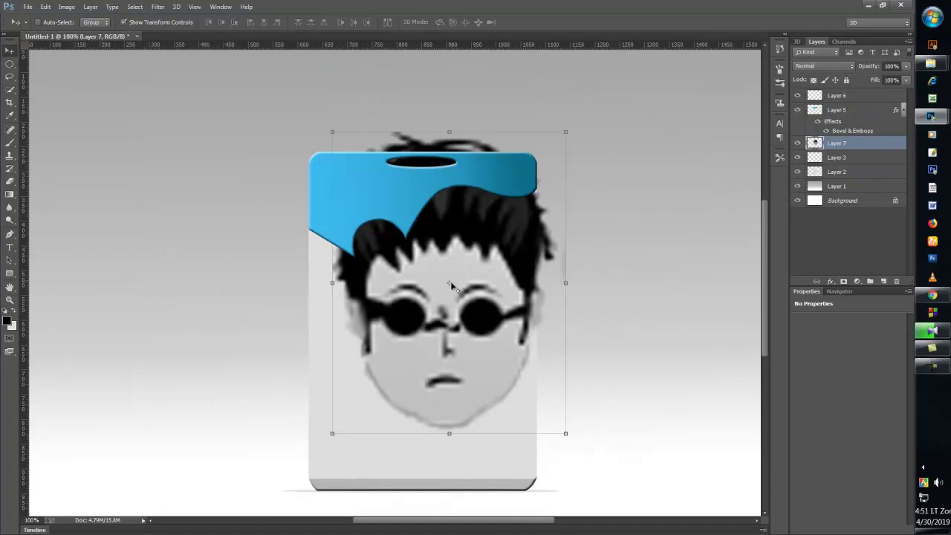
mouse_move(450, 281)
mouse_down()
mouse_move(415, 382)
mouse_move(456, 322)
mouse_move(445, 297)
mouse_up()
drag(333, 133, 503, 389)
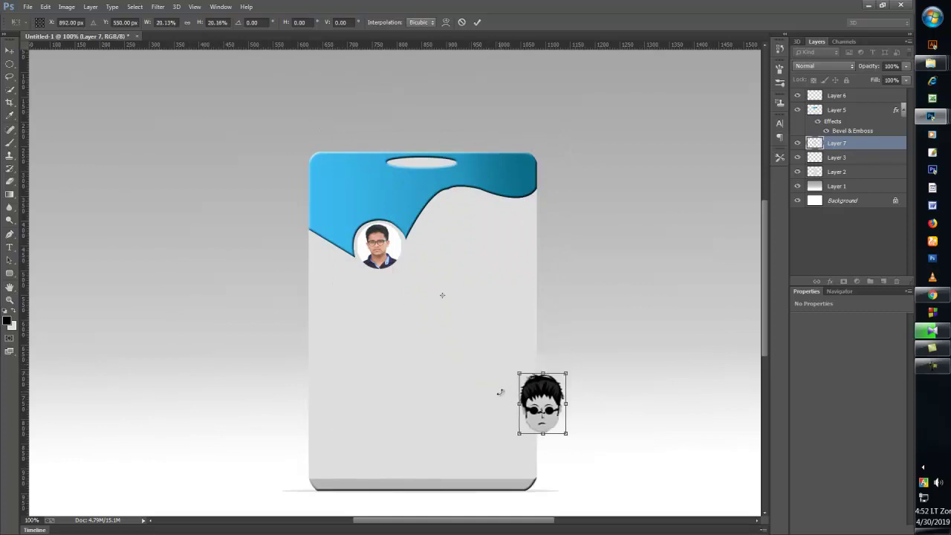
drag(550, 416, 348, 201)
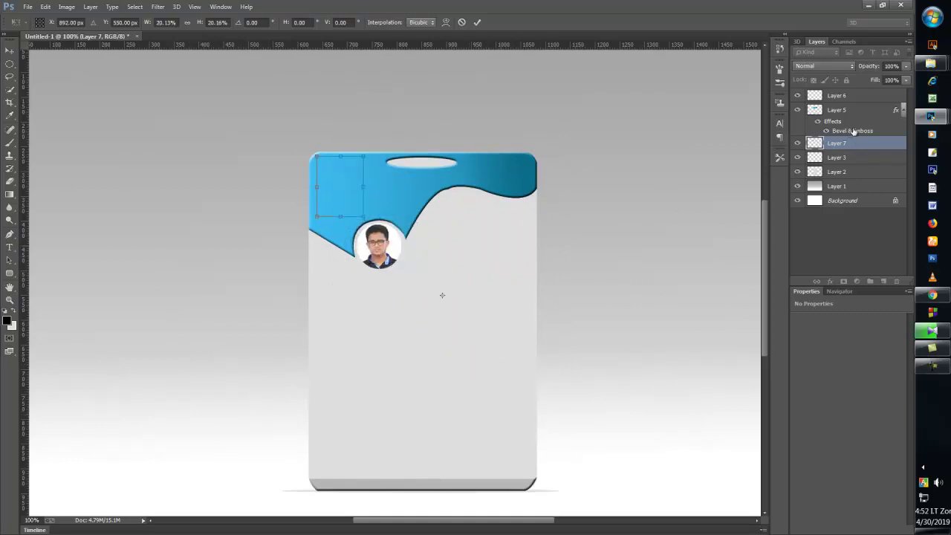
click(477, 21)
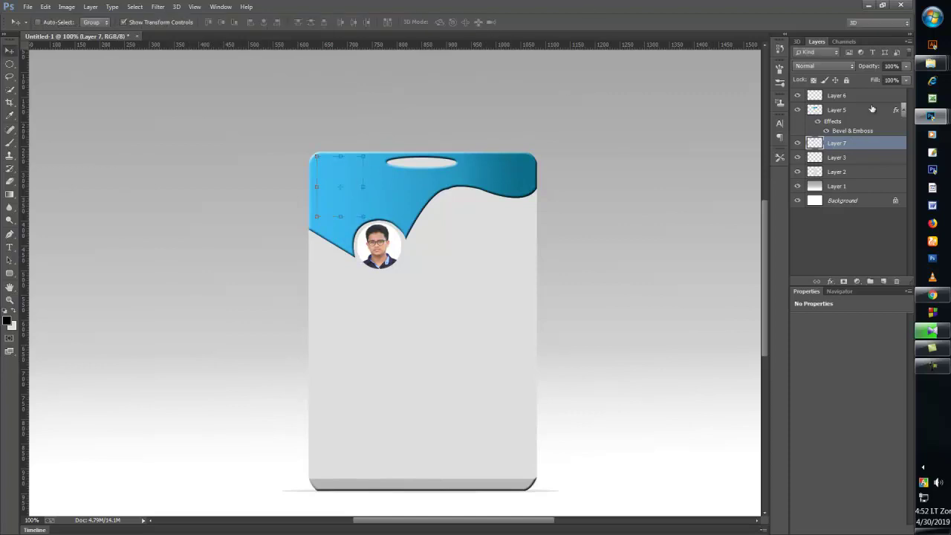
drag(861, 144, 867, 98)
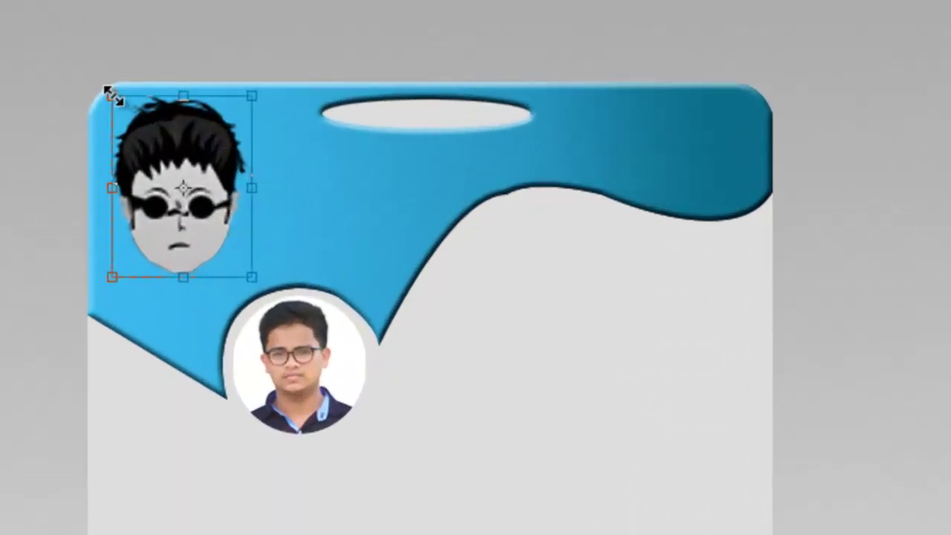
- Shrink the logo further and reposition it within the header
drag(315, 155, 321, 168)
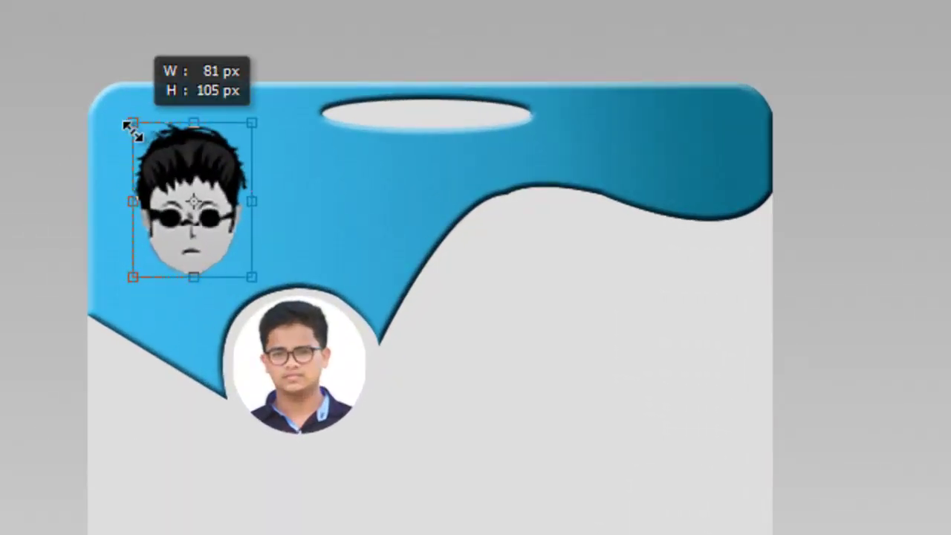
drag(132, 128, 141, 133)
drag(210, 127, 213, 146)
drag(141, 147, 155, 162)
drag(238, 236, 226, 249)
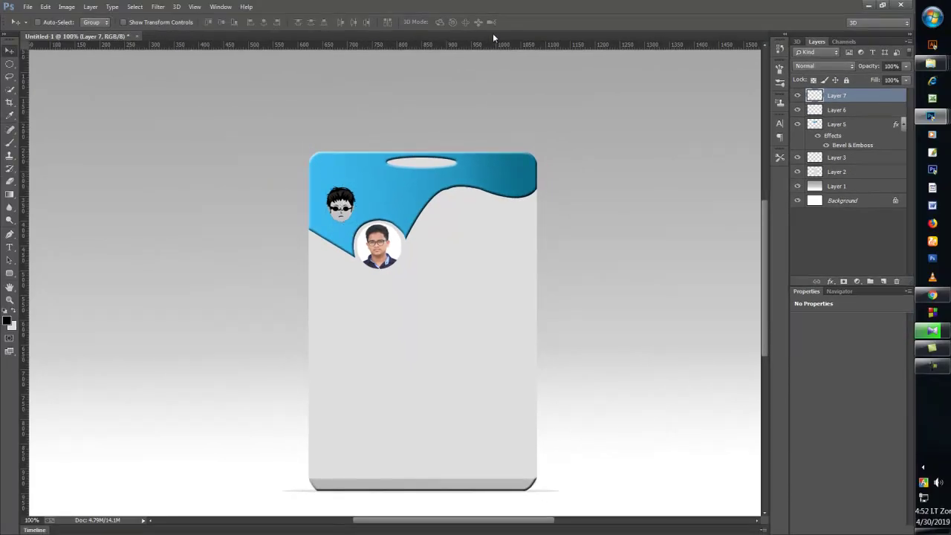
- Nudge the logo up-left and add the 'Creative Designer', name and 'Graphics Disigner' text layers
key(Left)
key(Left)
key(Up)
key(Up)
key(Up)
key(Up)
key(Up)
key(Up)
key(Left)
key(Left)
key(Left)
key(Left)
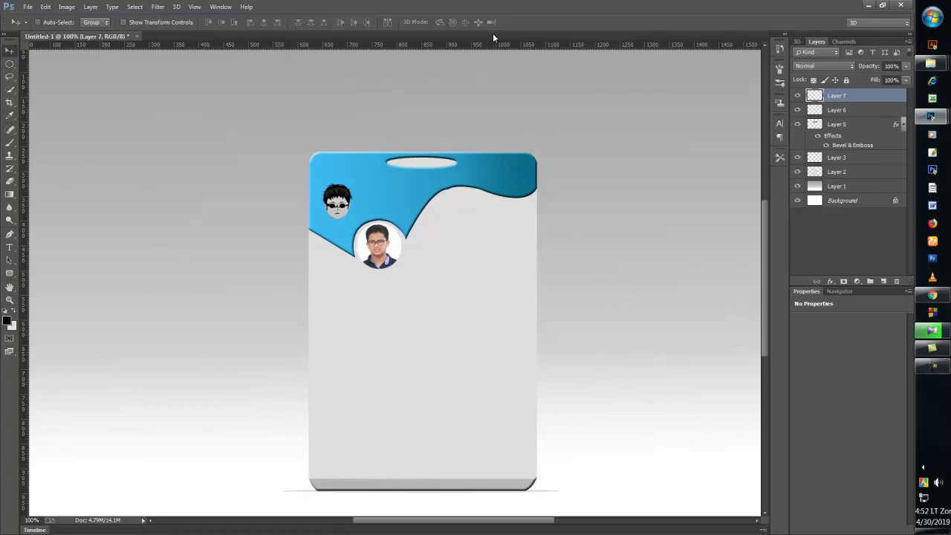
key(Up)
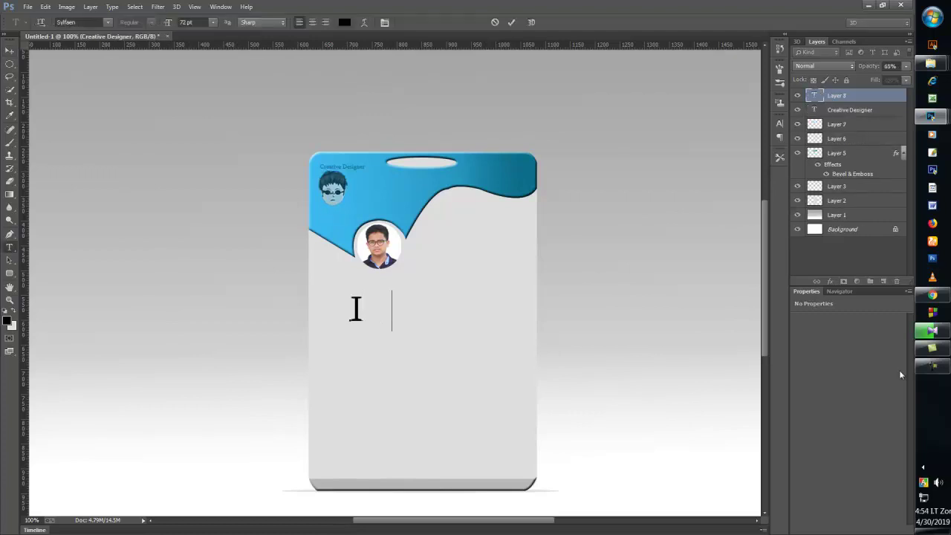
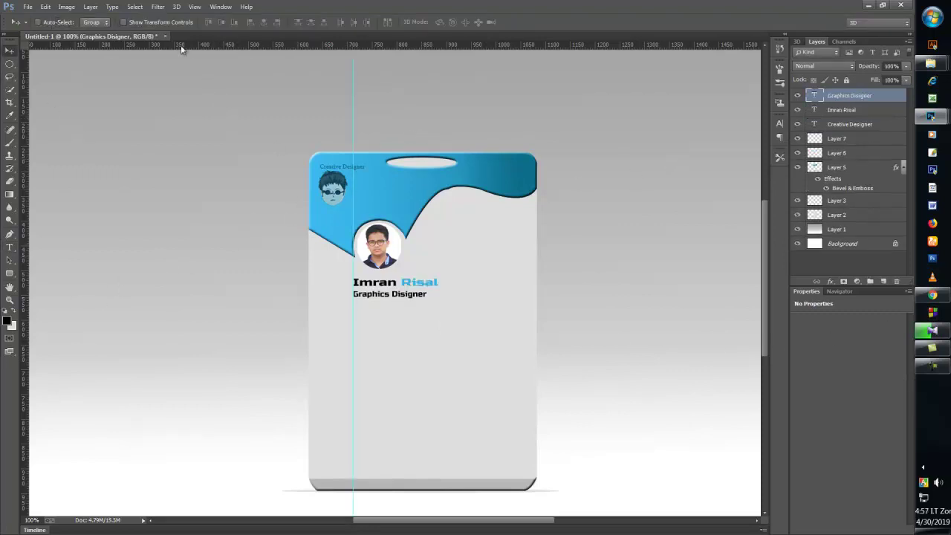
click(168, 24)
- Narrow the 'Graphics Disigner' title slightly
drag(429, 294, 416, 295)
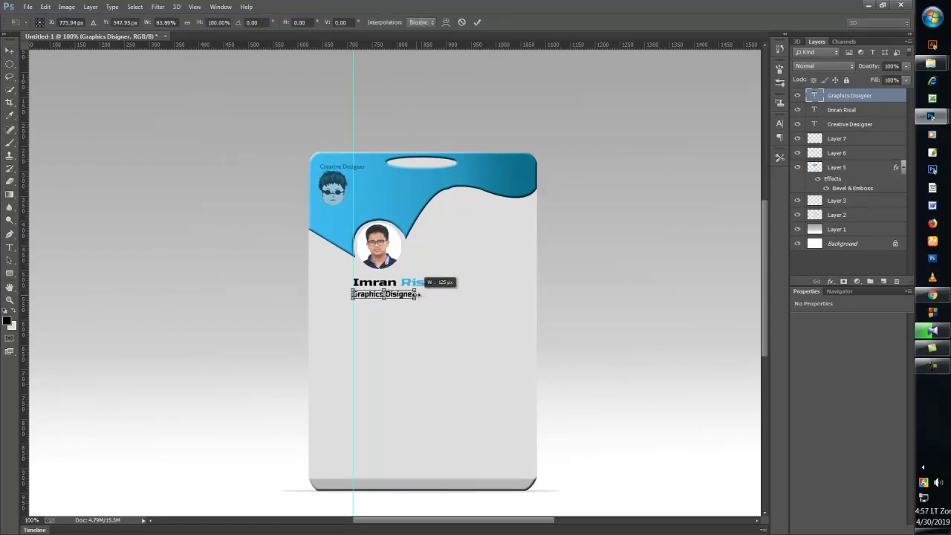
click(476, 23)
click(124, 22)
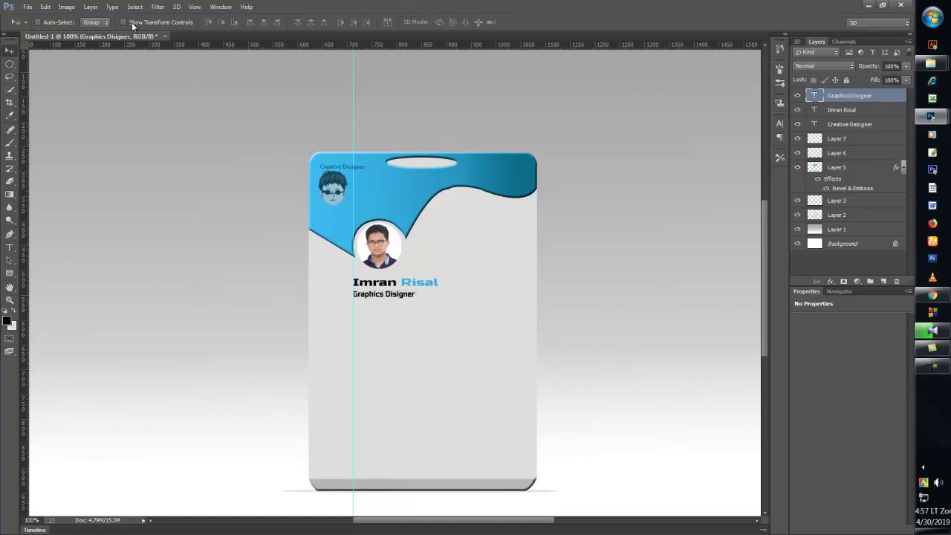
- Select the whole 'Graphics Disigner' line and set its colour to black
click(9, 247)
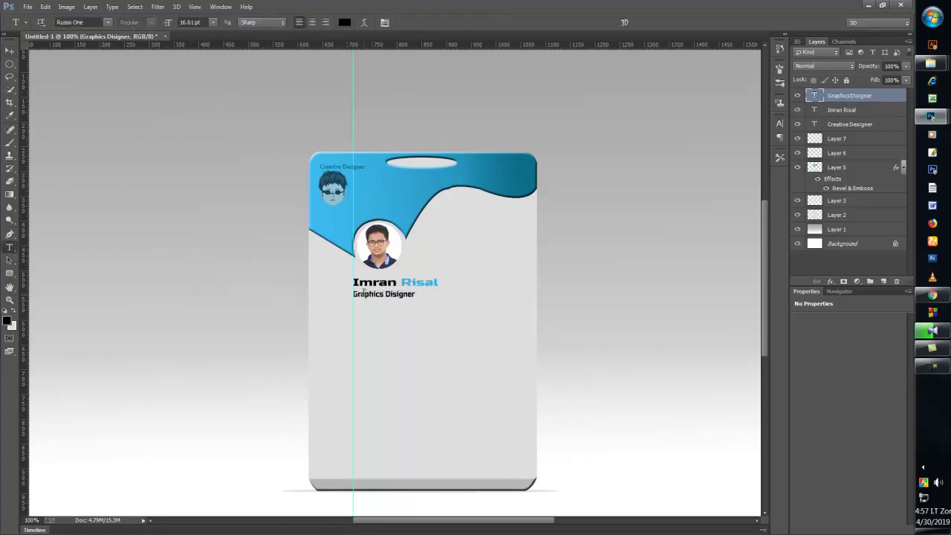
click(373, 295)
drag(352, 297, 437, 293)
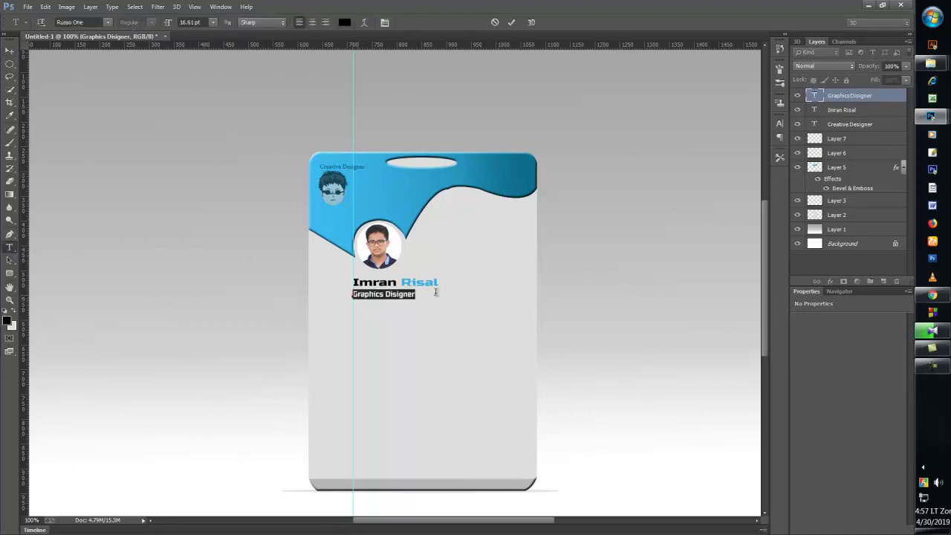
click(9, 322)
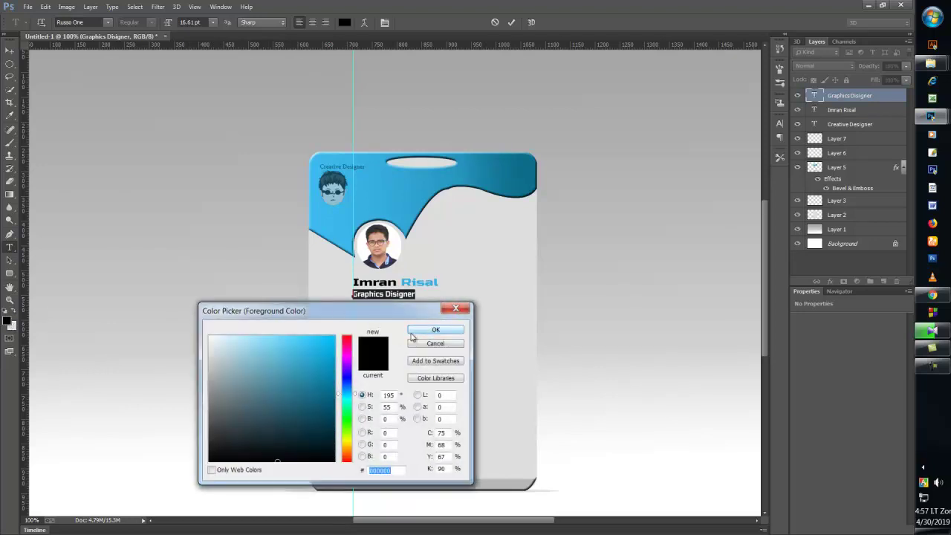
click(442, 330)
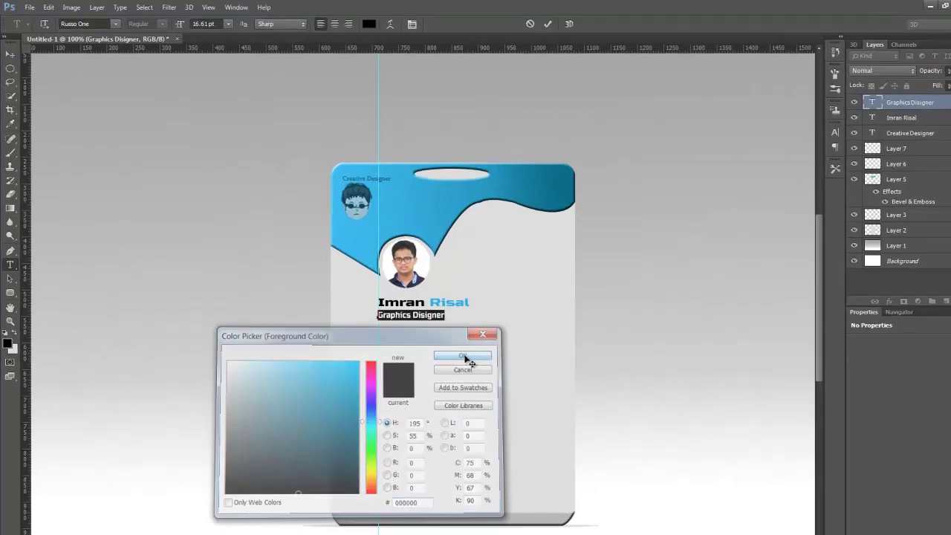
- Change the title's font from Russo One to Raavi
click(97, 23)
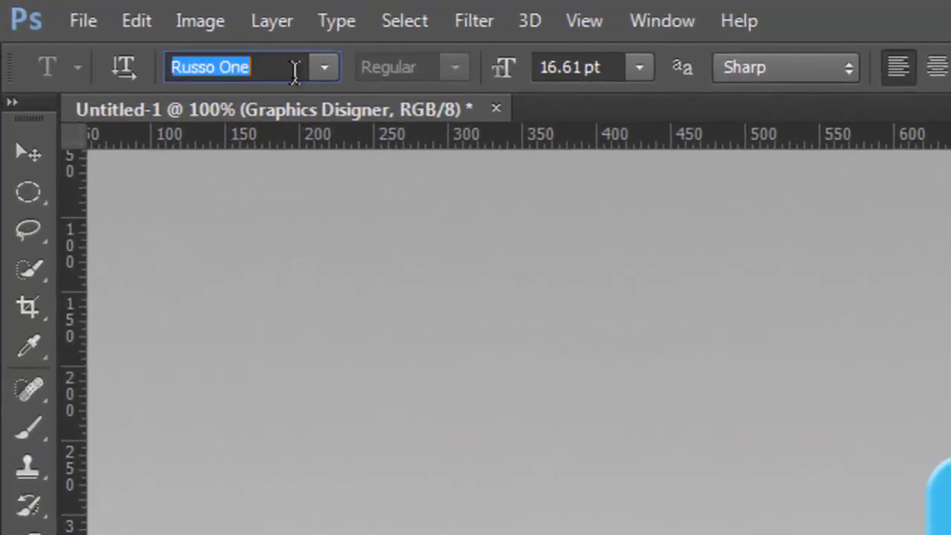
key(Up)
key(Up)
key(Up)
key(Up)
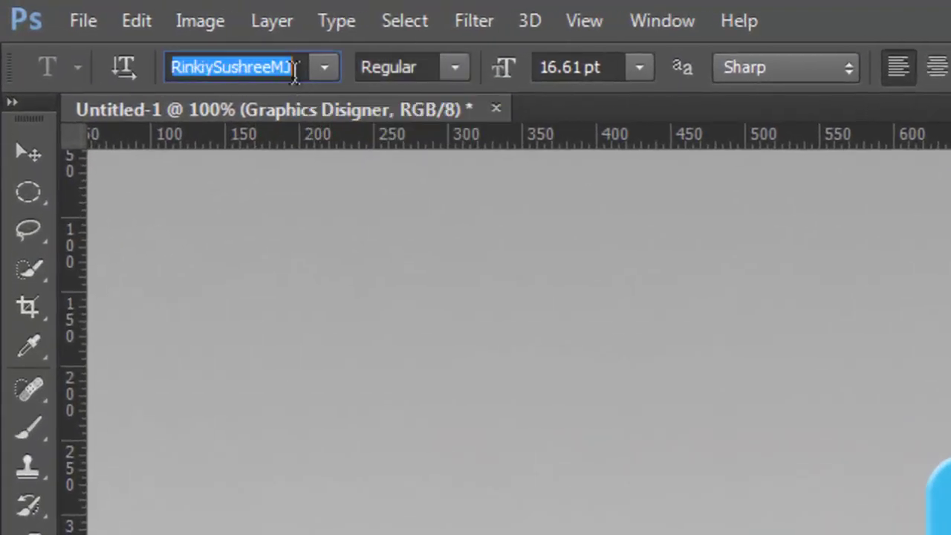
key(Down)
key(Up)
key(Up)
key(Up)
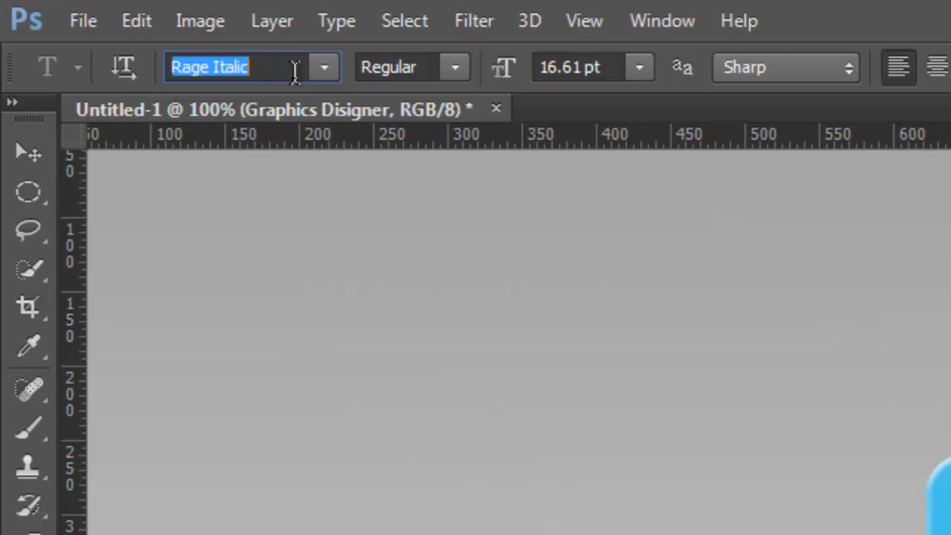
key(Up)
key(Down)
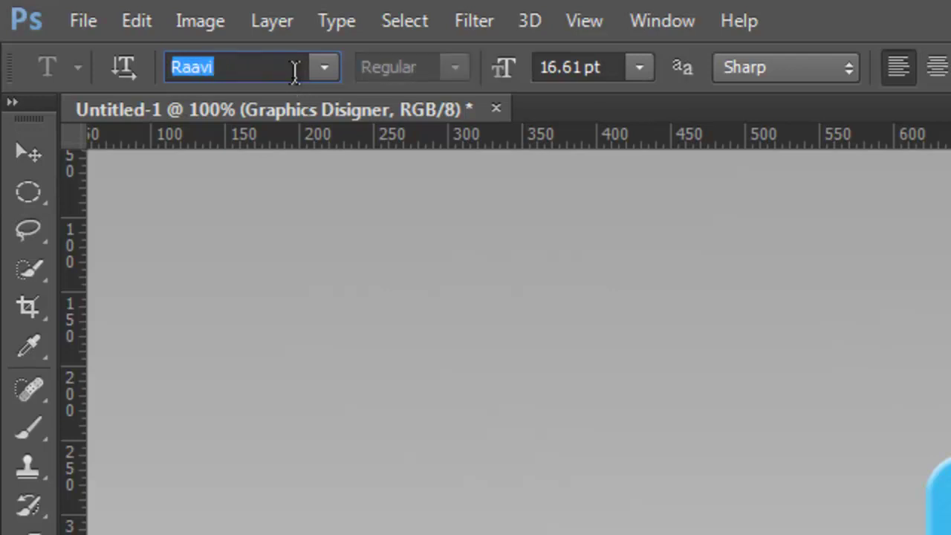
click(32, 152)
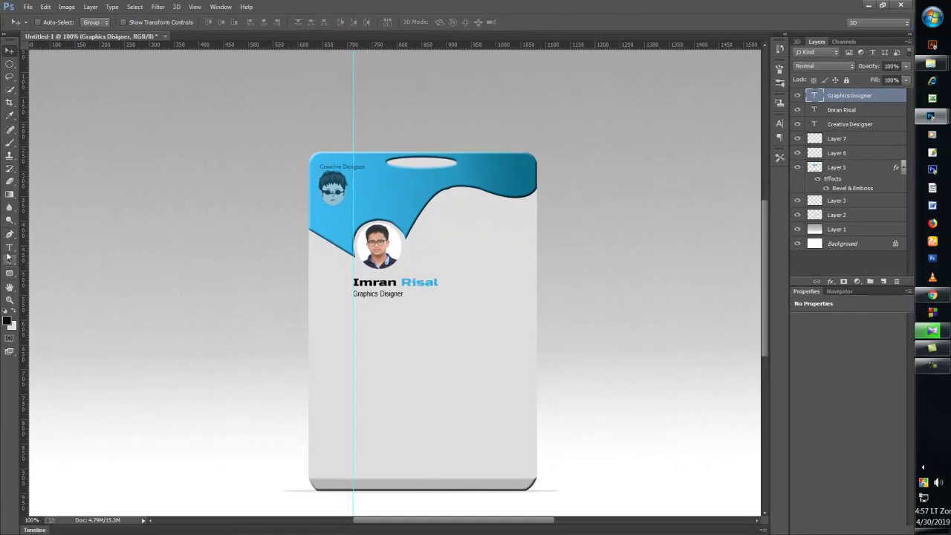
- Add a new 'ID' text line below the job title
click(10, 248)
click(376, 347)
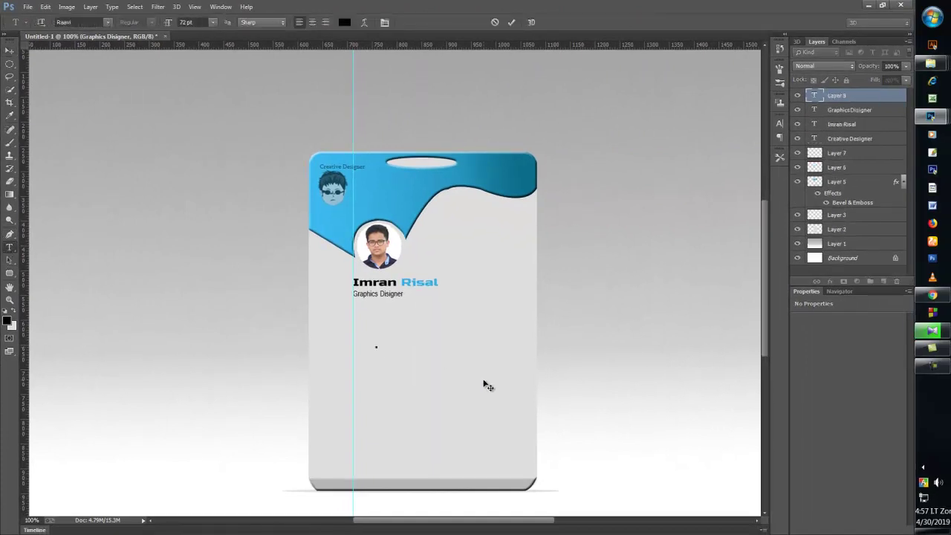
text(ID)
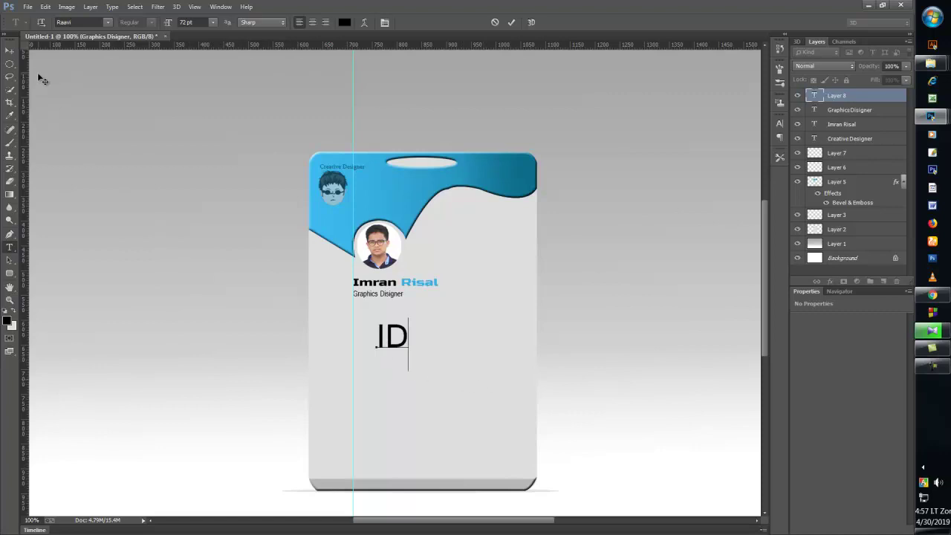
click(10, 50)
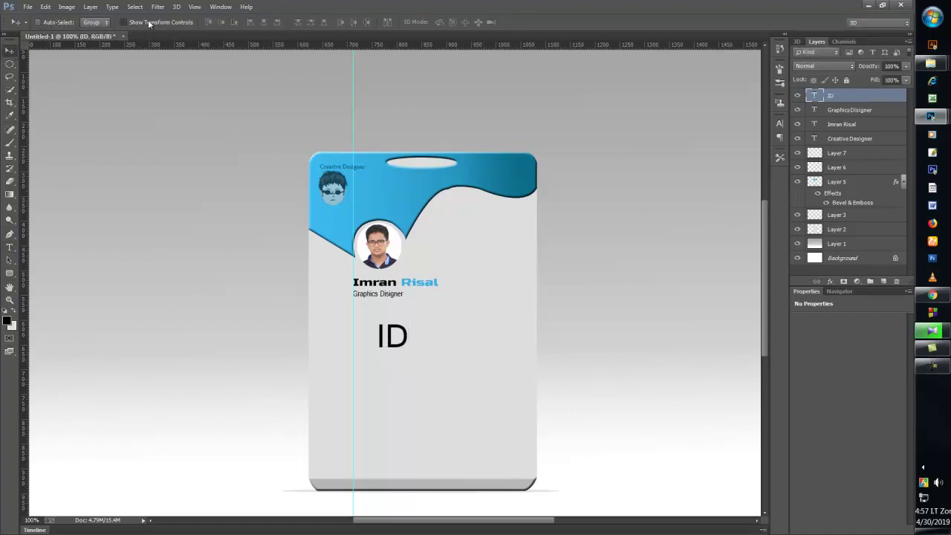
- Scale the ID text down to about a quarter of its size
key(ctrl+t)
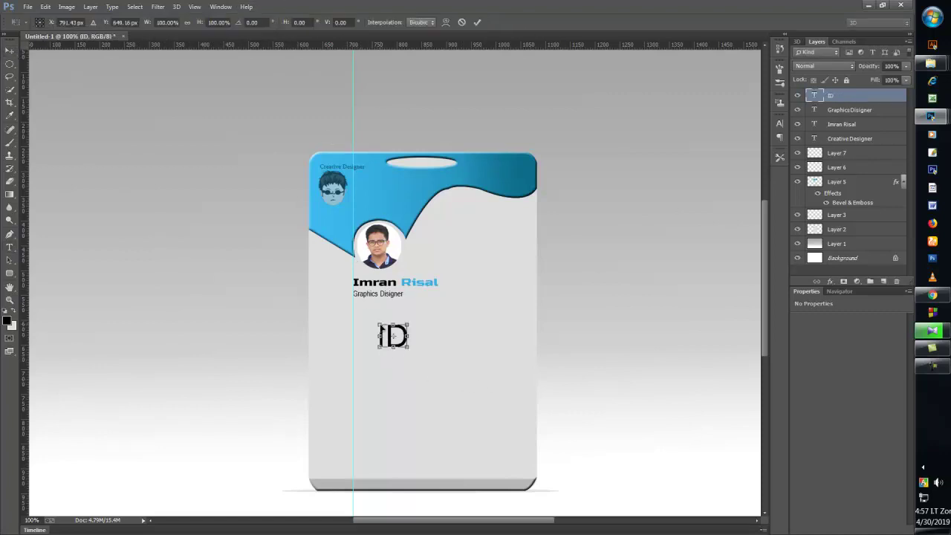
drag(380, 325, 358, 306)
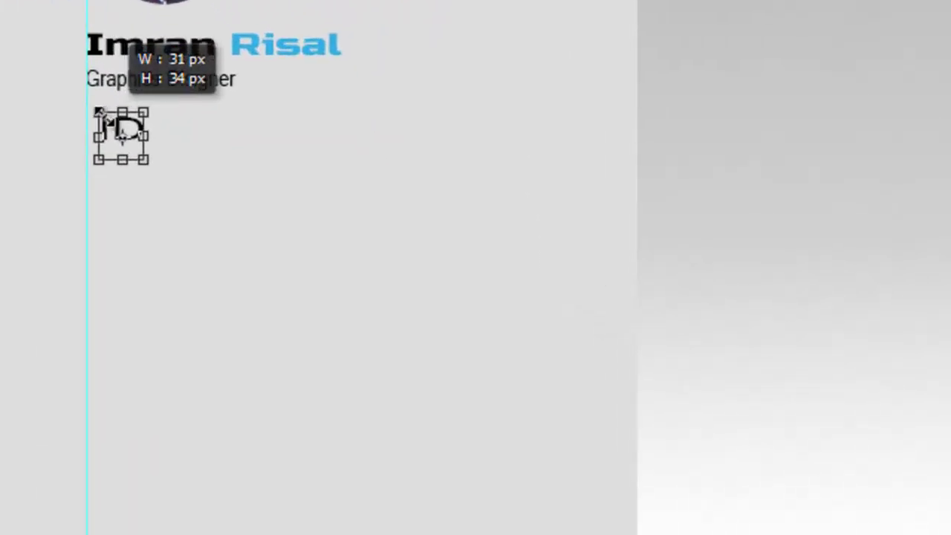
drag(104, 117, 104, 126)
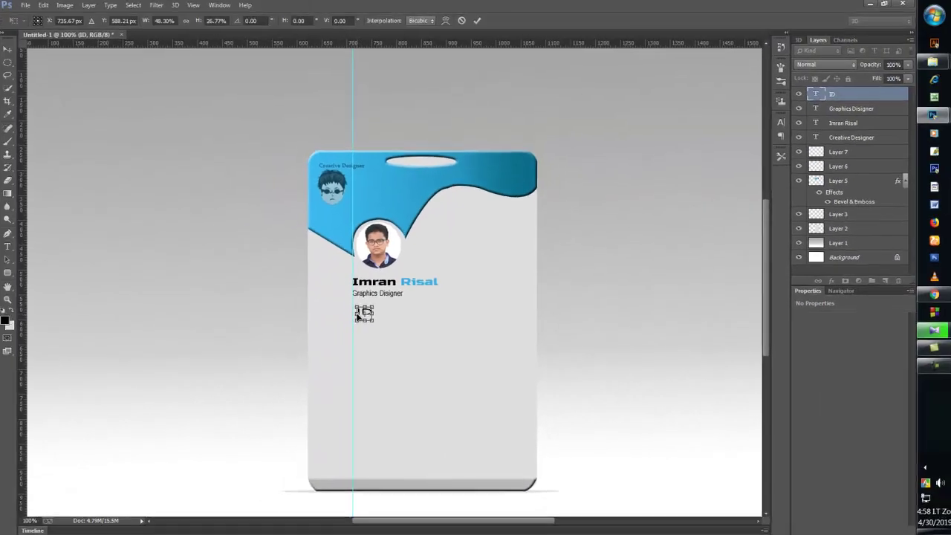
key(super)
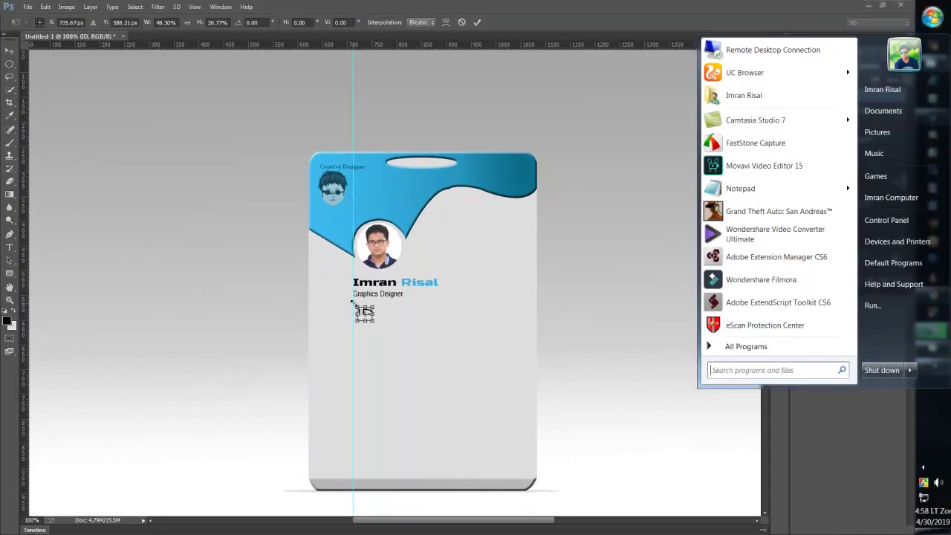
click(325, 525)
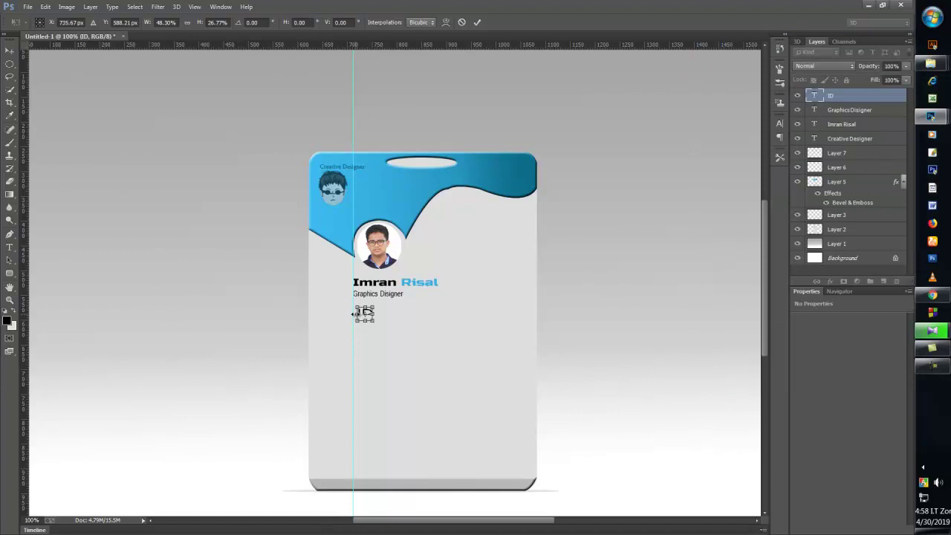
drag(356, 314, 361, 314)
click(476, 21)
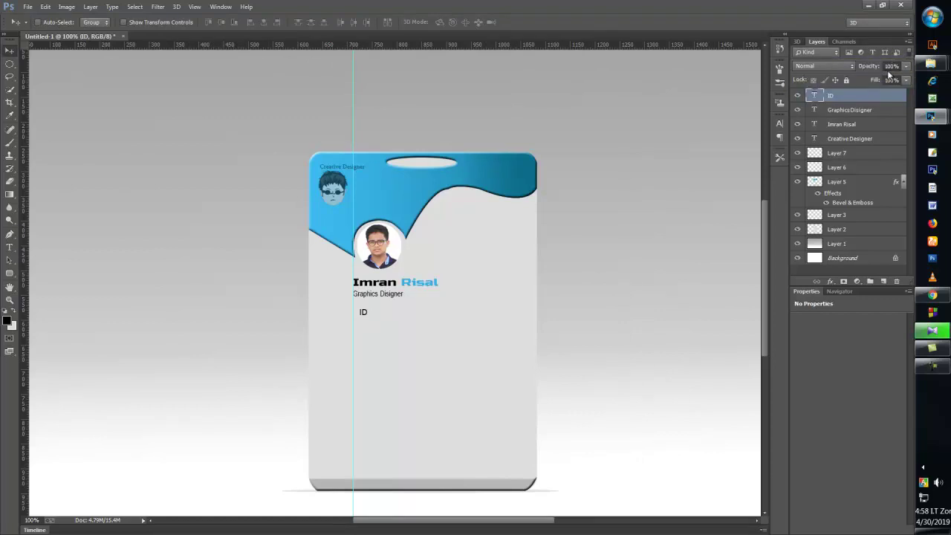
- Nudge the ID text left and down onto the guide
key(Left)
key(Left)
key(Left)
key(Left)
key(Left)
key(Left)
key(Left)
key(Left)
key(Left)
key(Left)
key(Down)
key(Down)
key(Down)
key(Down)
key(Down)
key(Down)
key(Down)
key(Down)
key(Down)
key(Down)
key(Down)
key(Down)
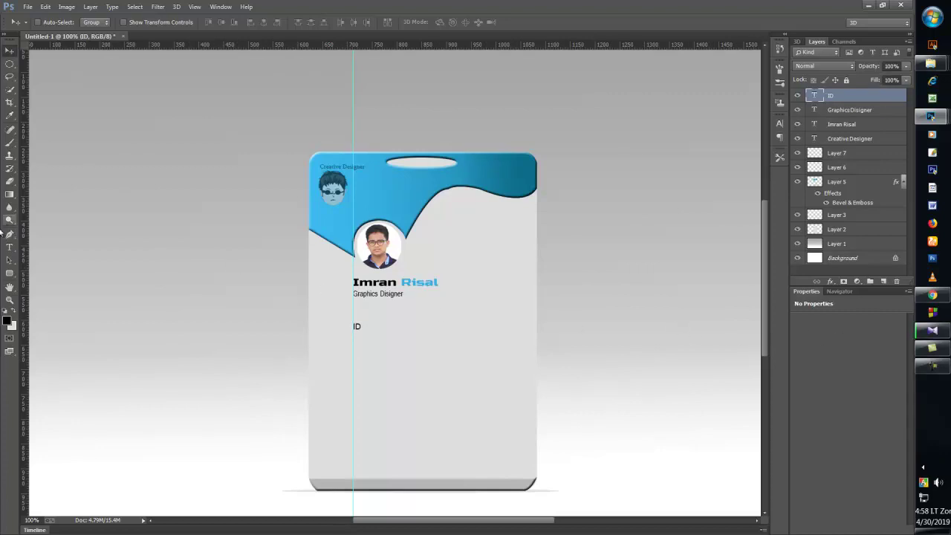
click(9, 247)
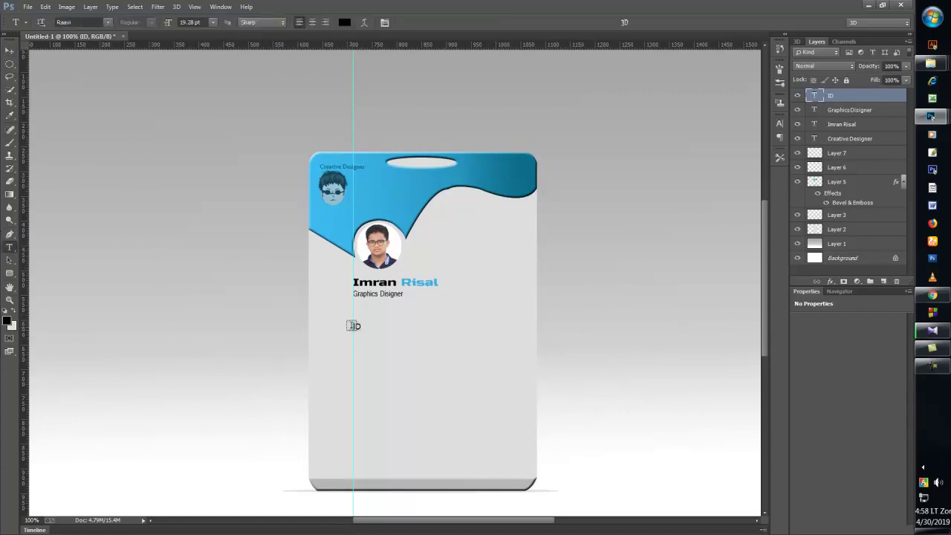
click(356, 326)
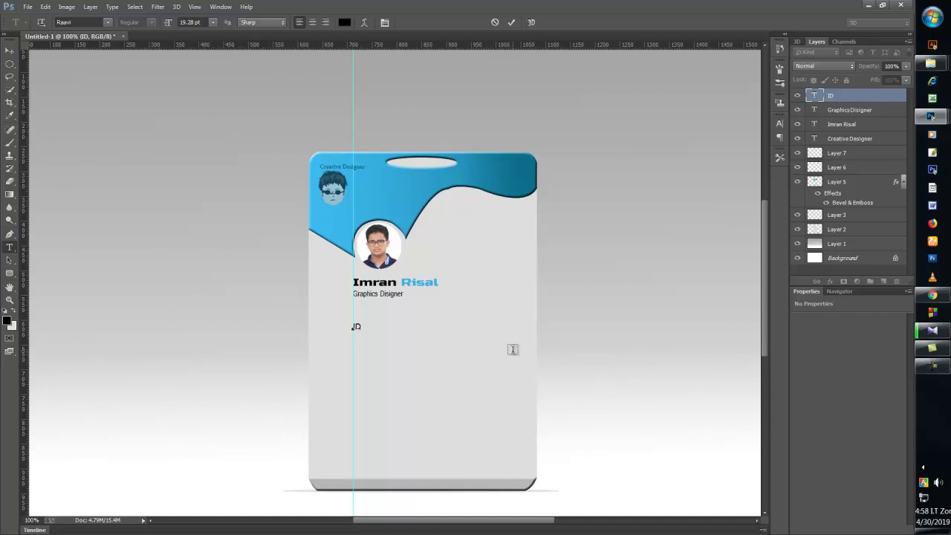
- Add a colon and the ID number after the ID label
key(Tab)
text(:)
key(BackSpace)
key(BackSpace)
text(:987652401)
- Start a new date-of-birth line as 'DOB :00:' placeholder
key(Return)
text(DO)
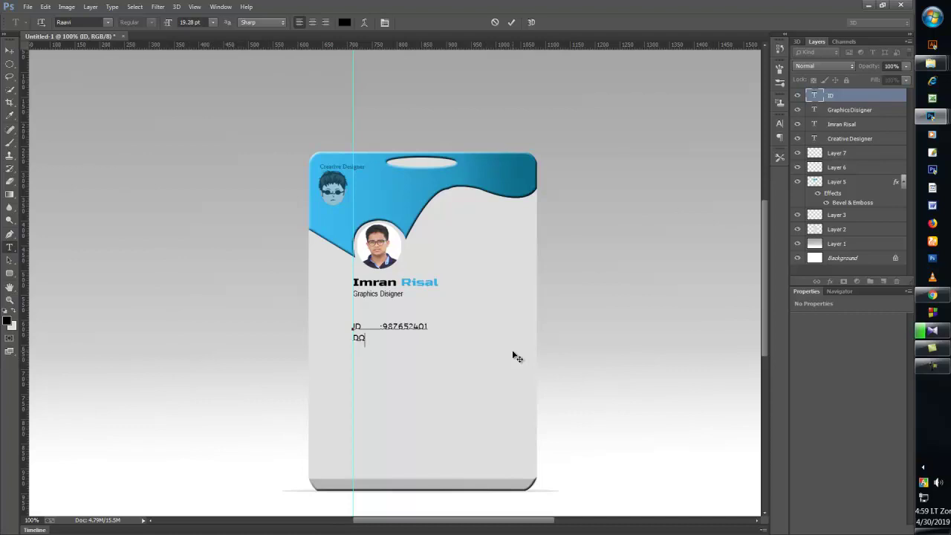
text(B)
text(:)
key(BackSpace)
key(BackSpace)
key(BackSpace)
key(BackSpace)
key(BackSpace)
text(:)
text(00_00_00)
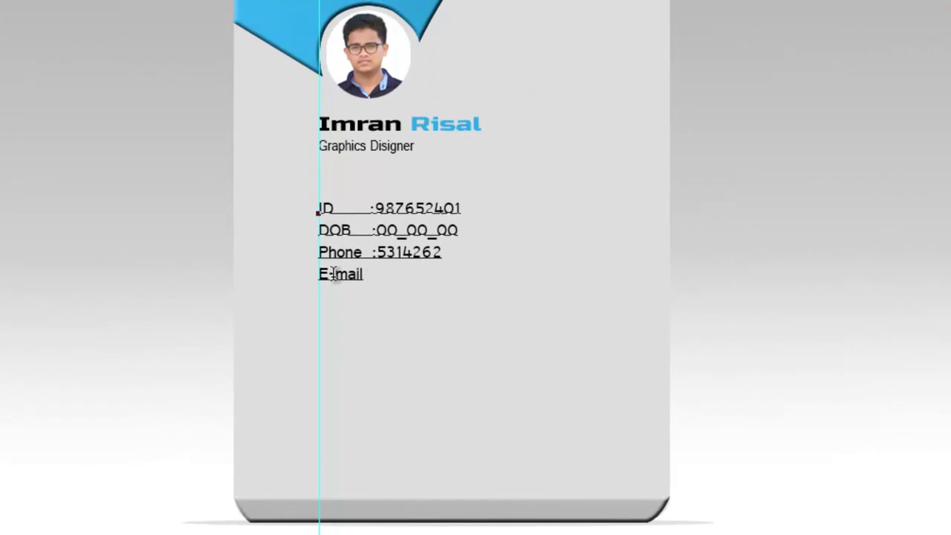
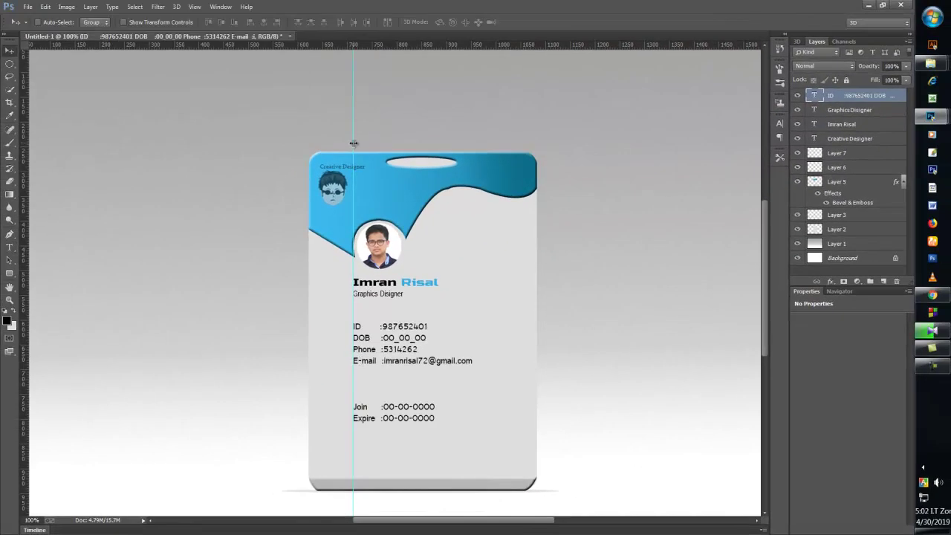
- Move the guide off the card, nudge the 'Graphics Disigner' line down, and zoom out to review the card
drag(353, 142, 46, 149)
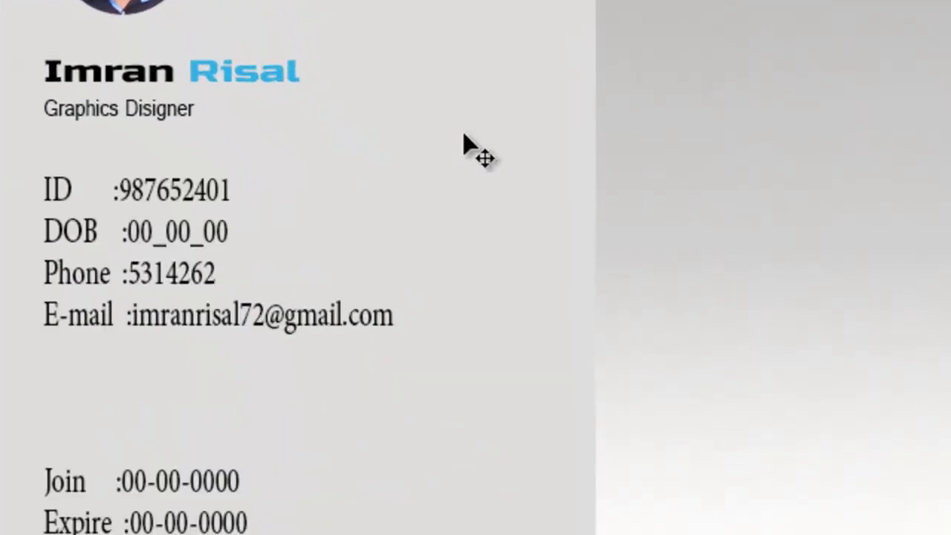
key(Down)
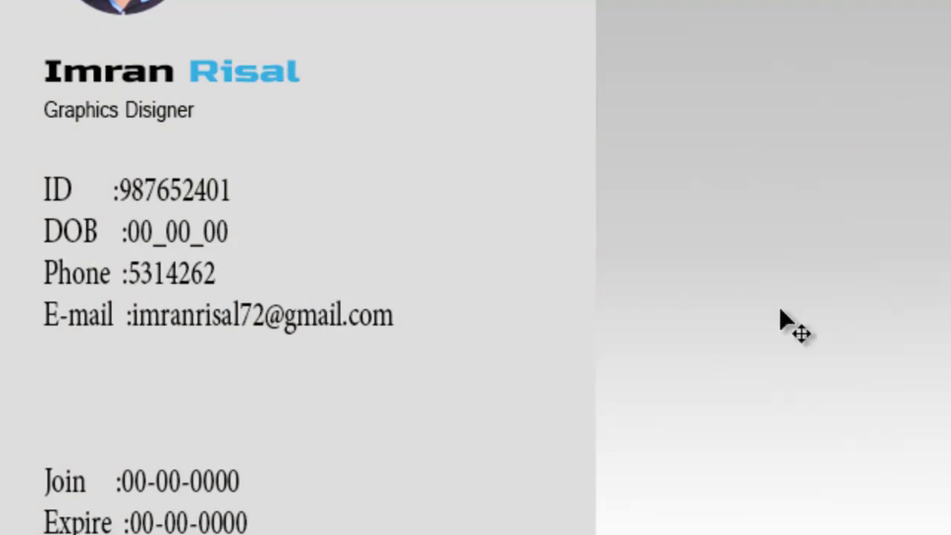
key(ctrl+minus)
key(ctrl+minus)
key(ctrl+minus)
key(ctrl+minus)
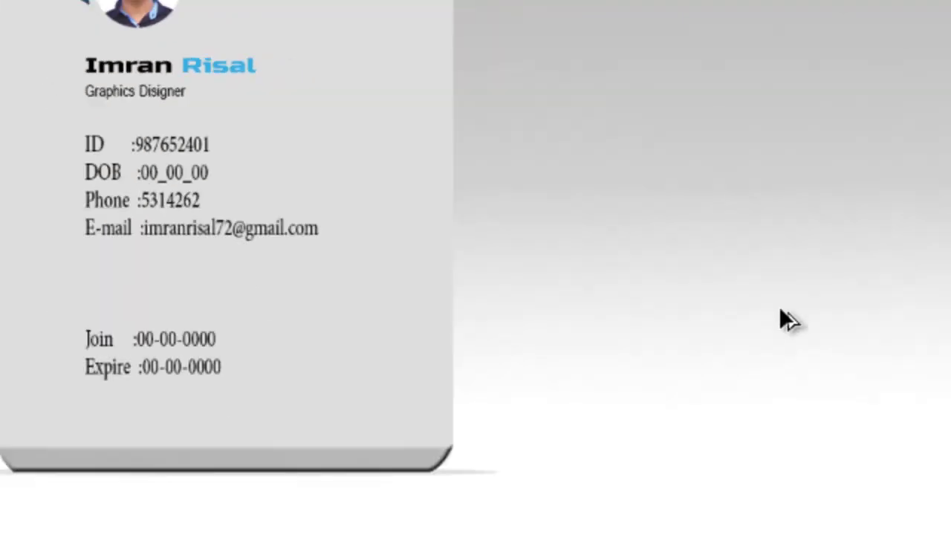
key(ctrl+plus)
key(ctrl+plus)
key(ctrl+plus)
key(ctrl+plus)
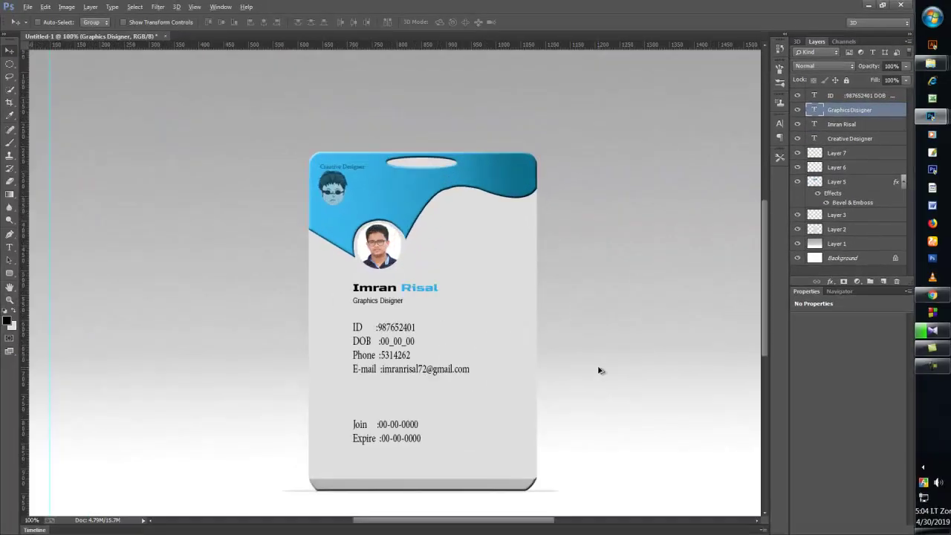
key(ctrl+minus)
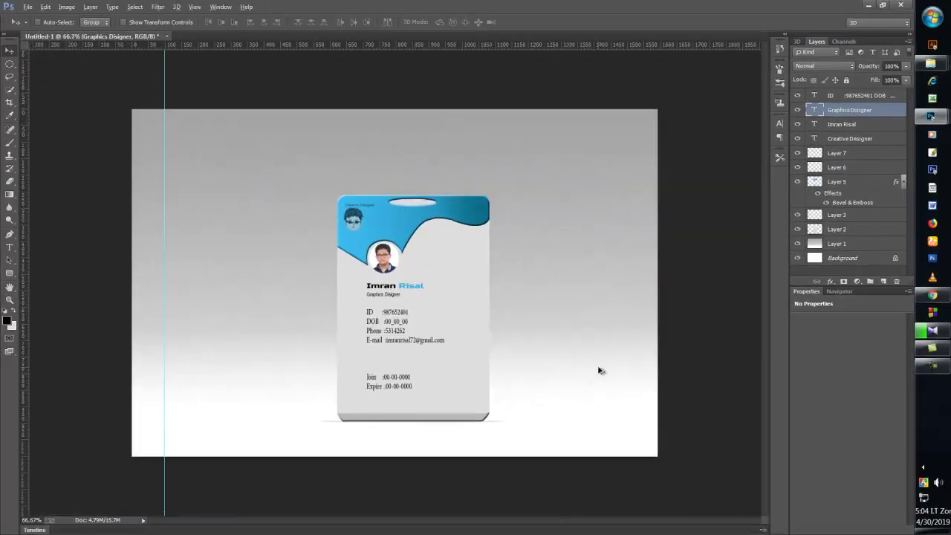